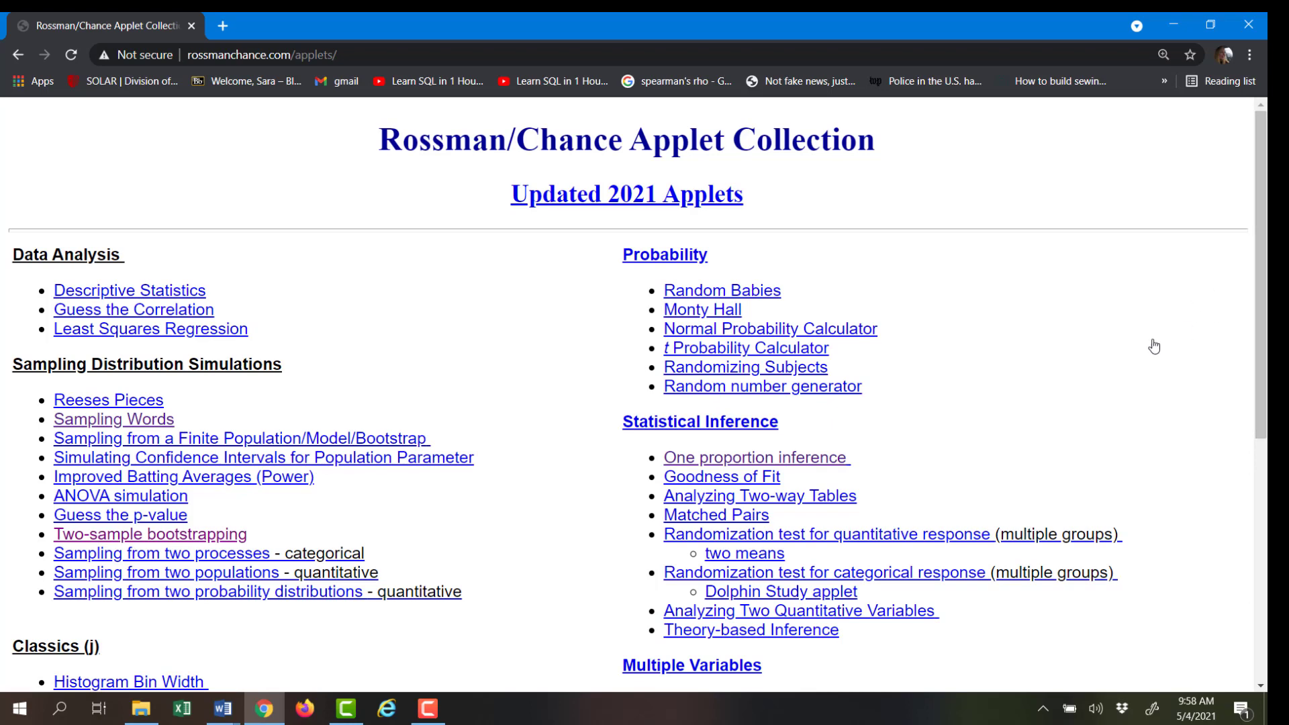
Open the One proportion inference applet and highlight "One Proportion Inference" and "Check the 'Hide Coins'" in yellow in the Word instructions
left_click(830, 463)
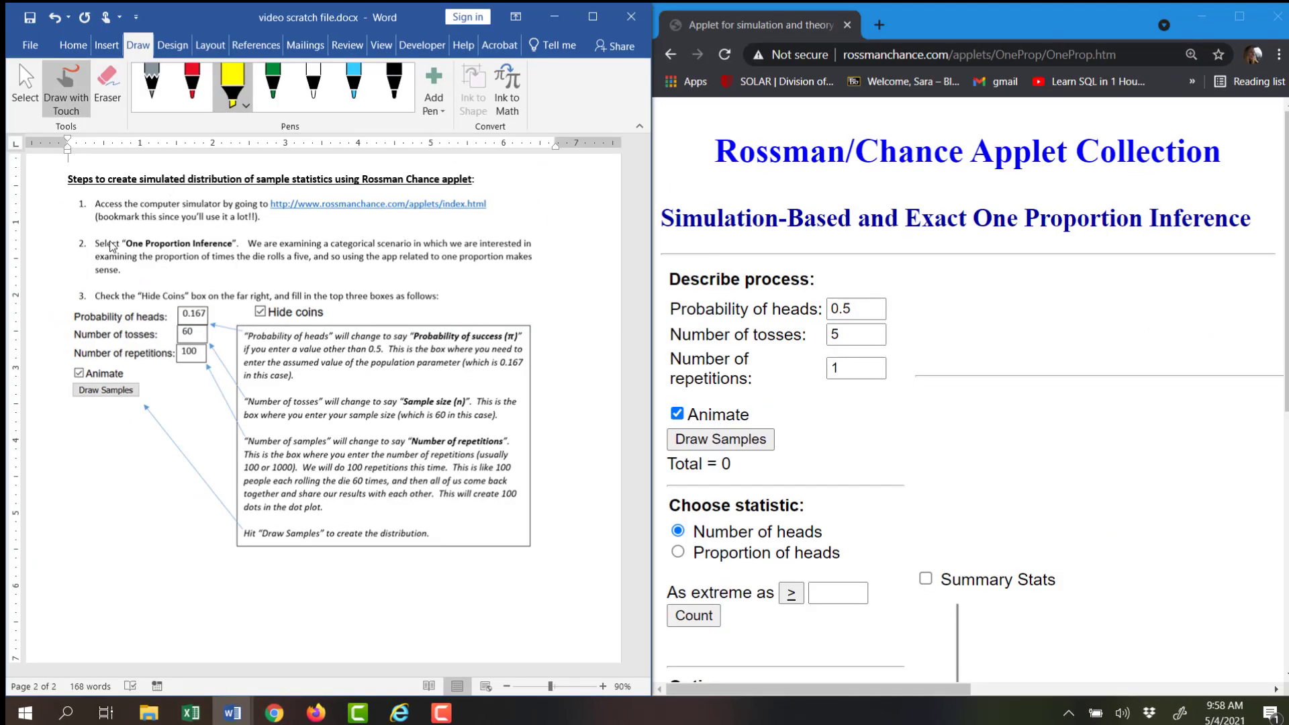
left_click_drag(112, 247, 240, 250)
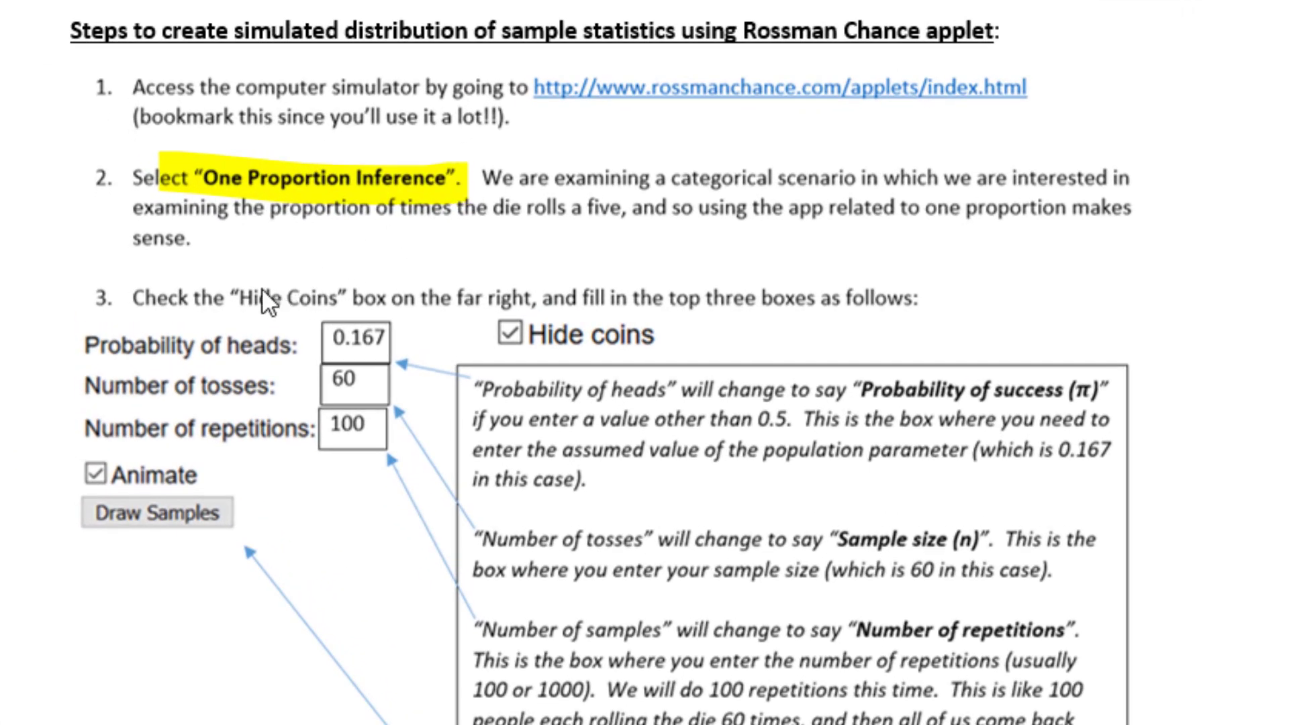
left_click_drag(130, 292, 323, 299)
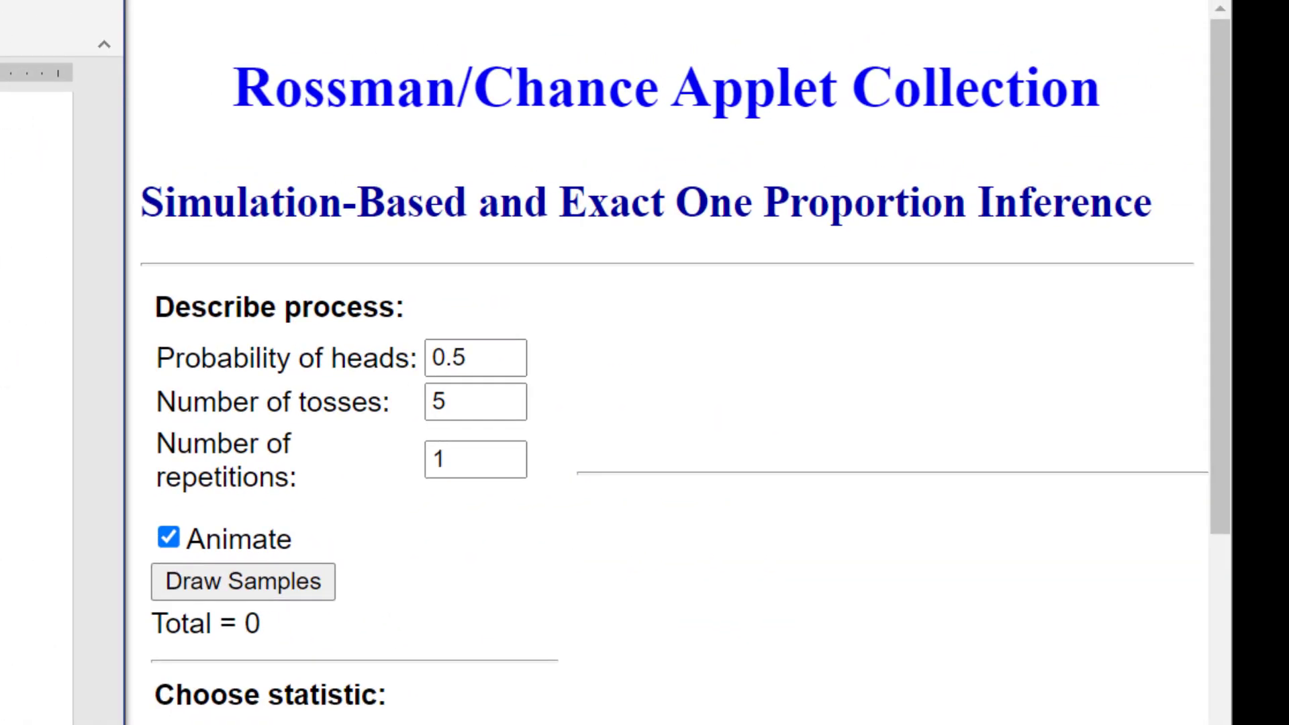
Hide the coins in the applet and set the probability of heads to 0.167
scroll(667, 362, "right", 5)
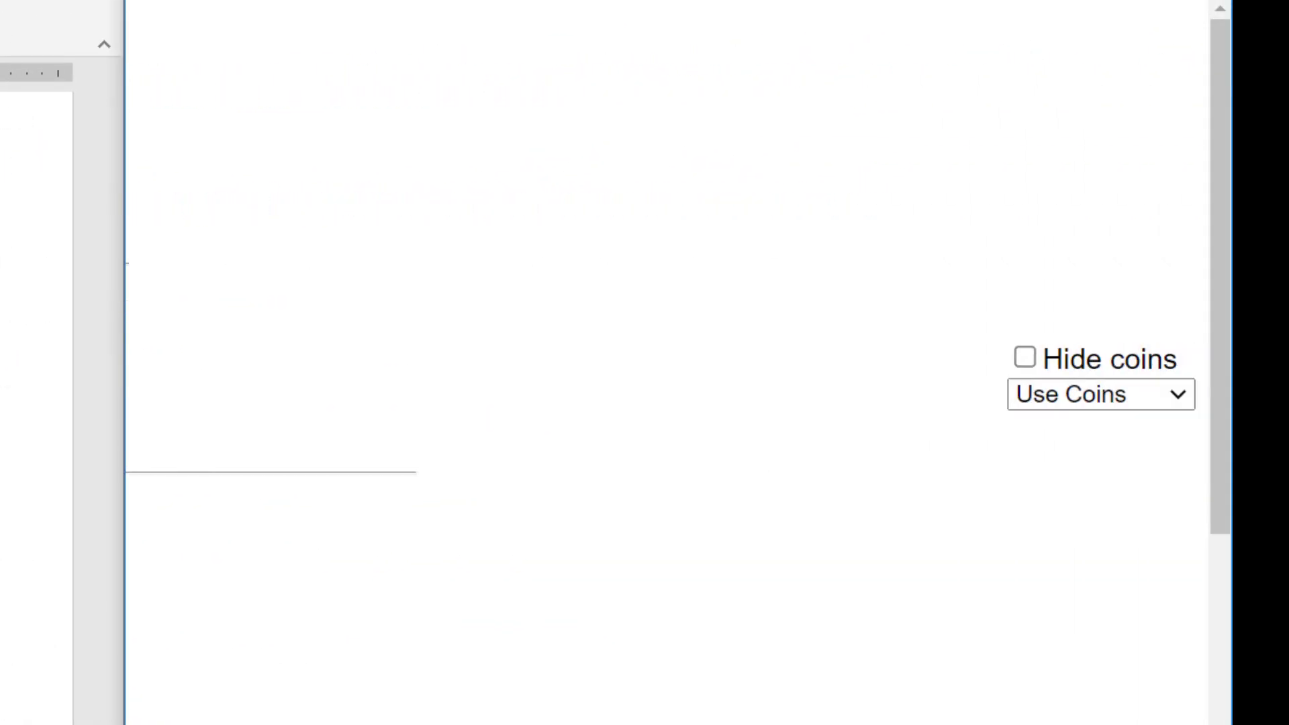
left_click(1025, 358)
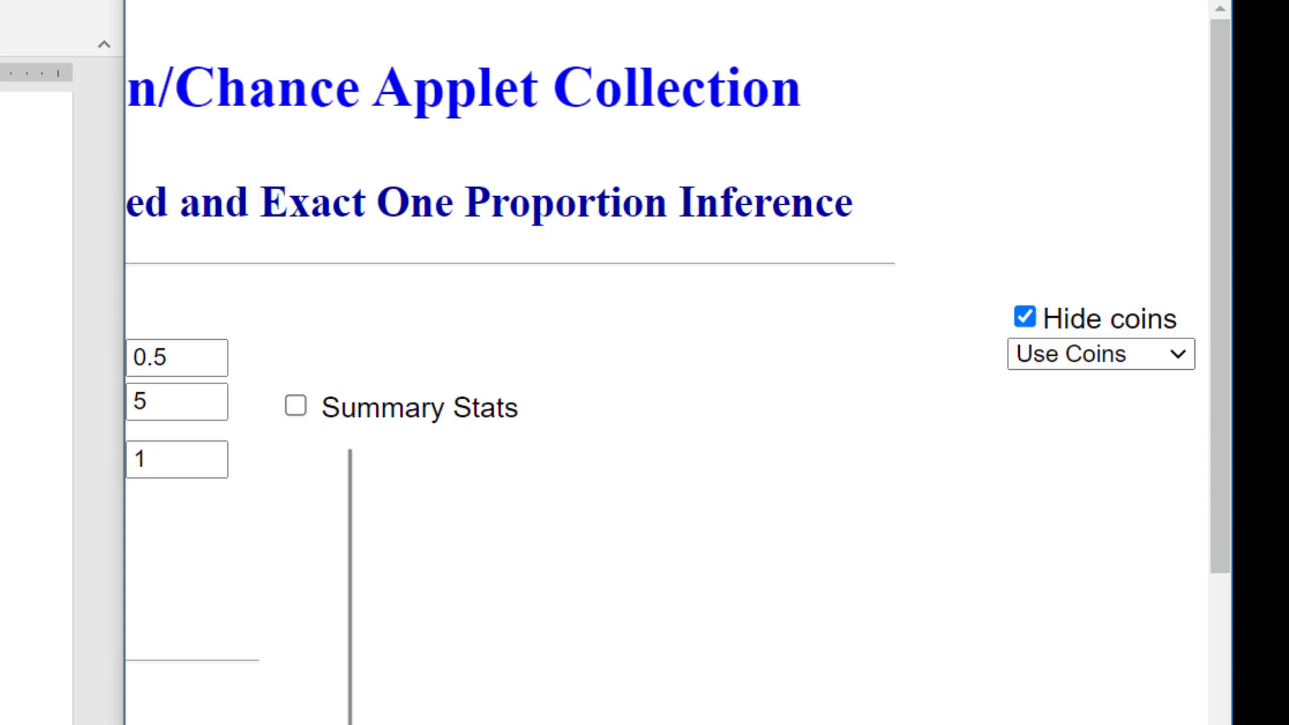
scroll(667, 395, "left", 5)
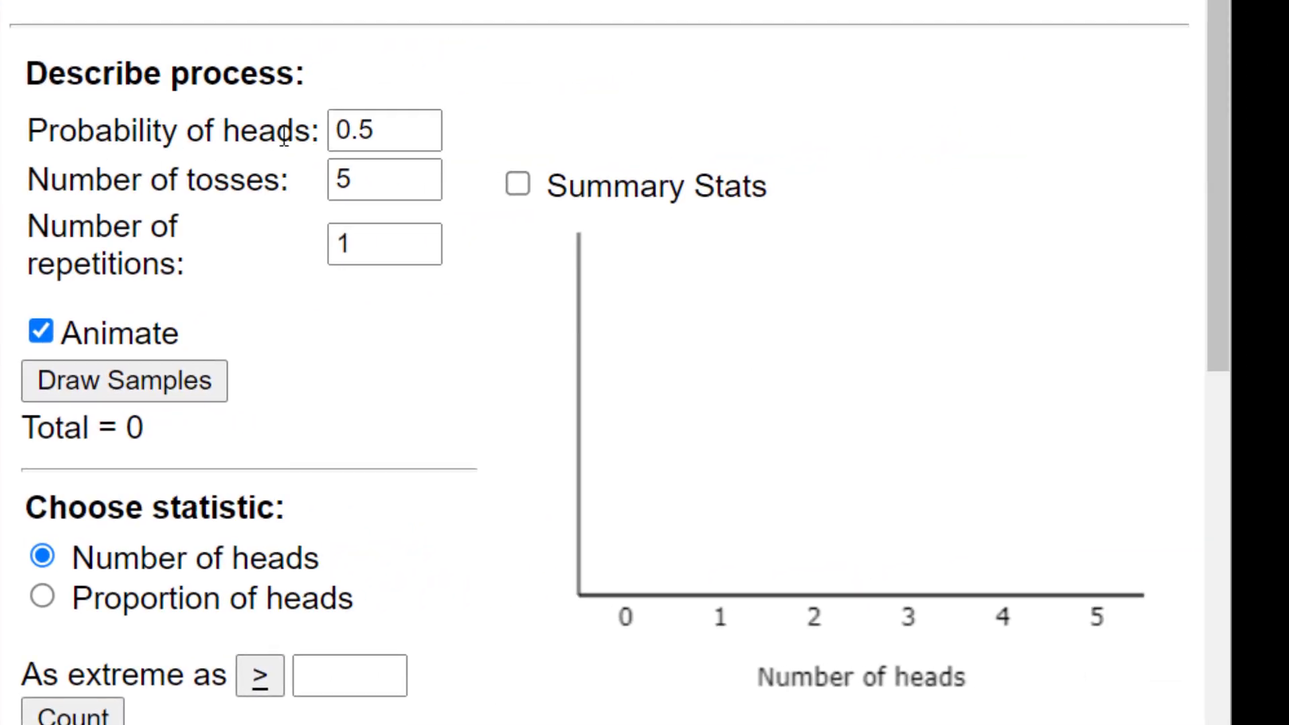
left_click(392, 131)
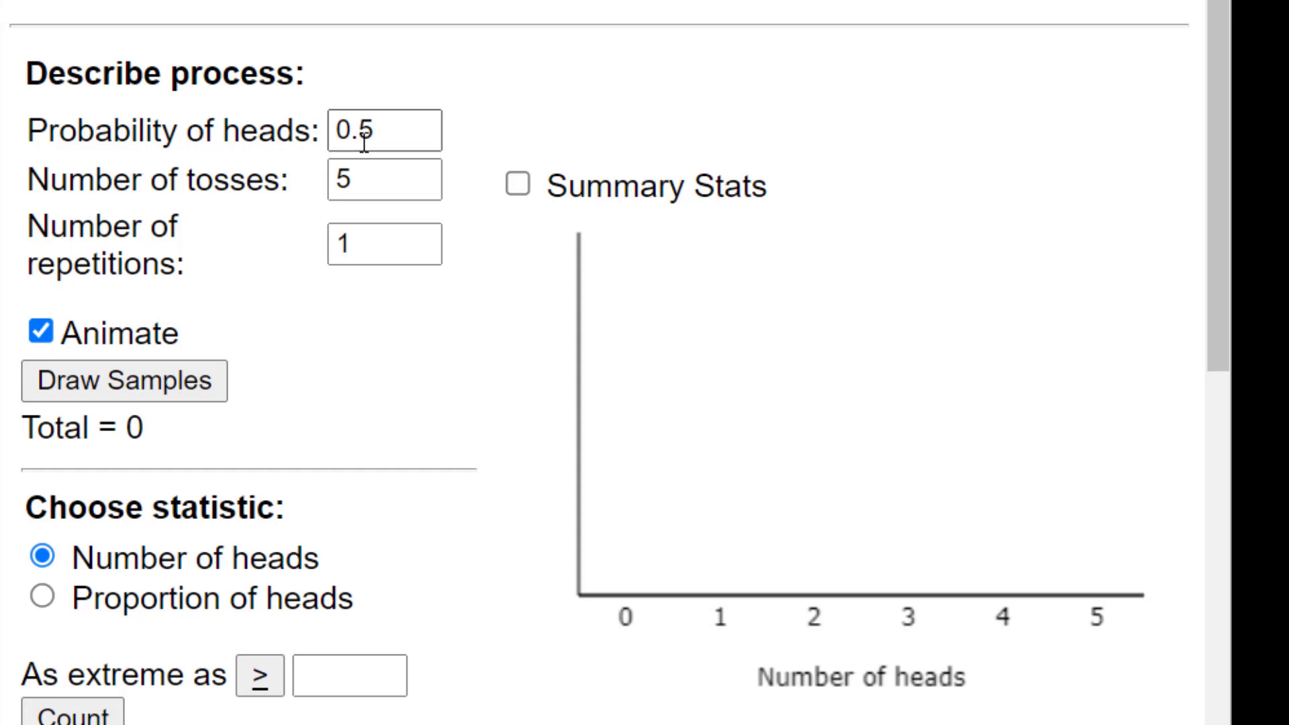
left_click(399, 128)
key("BackSpace")
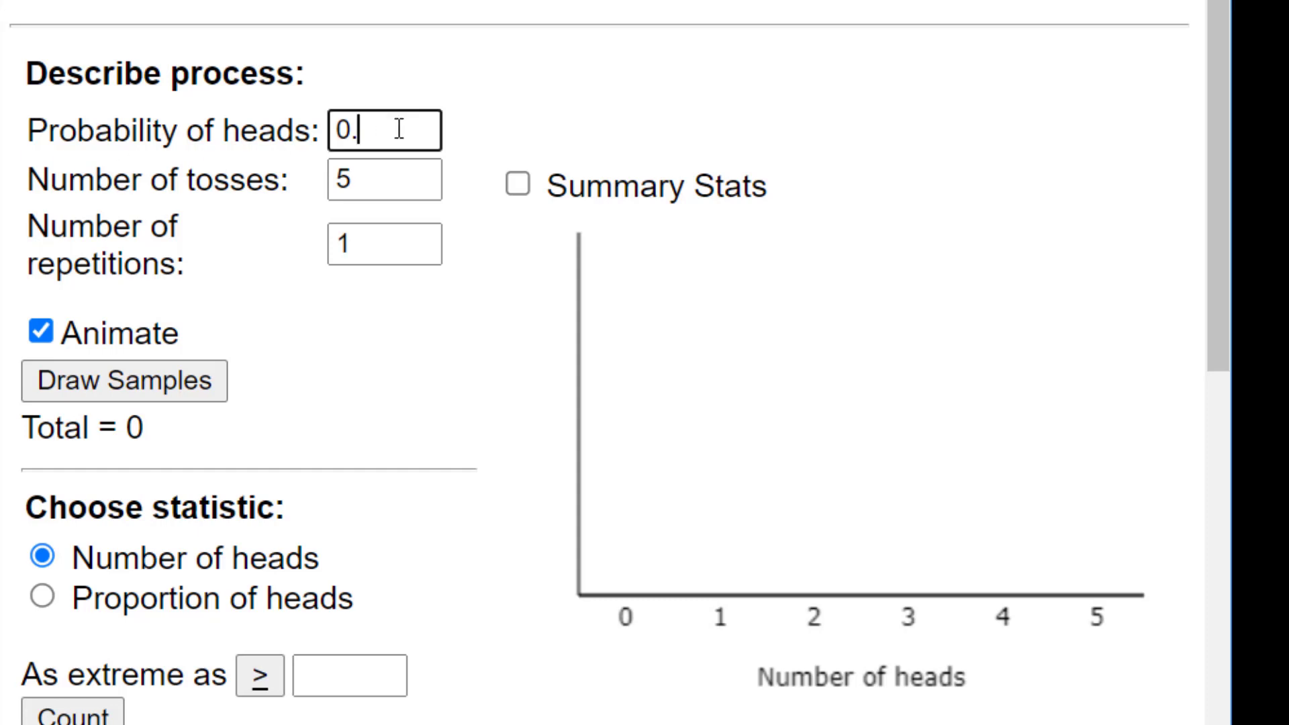
type("167")
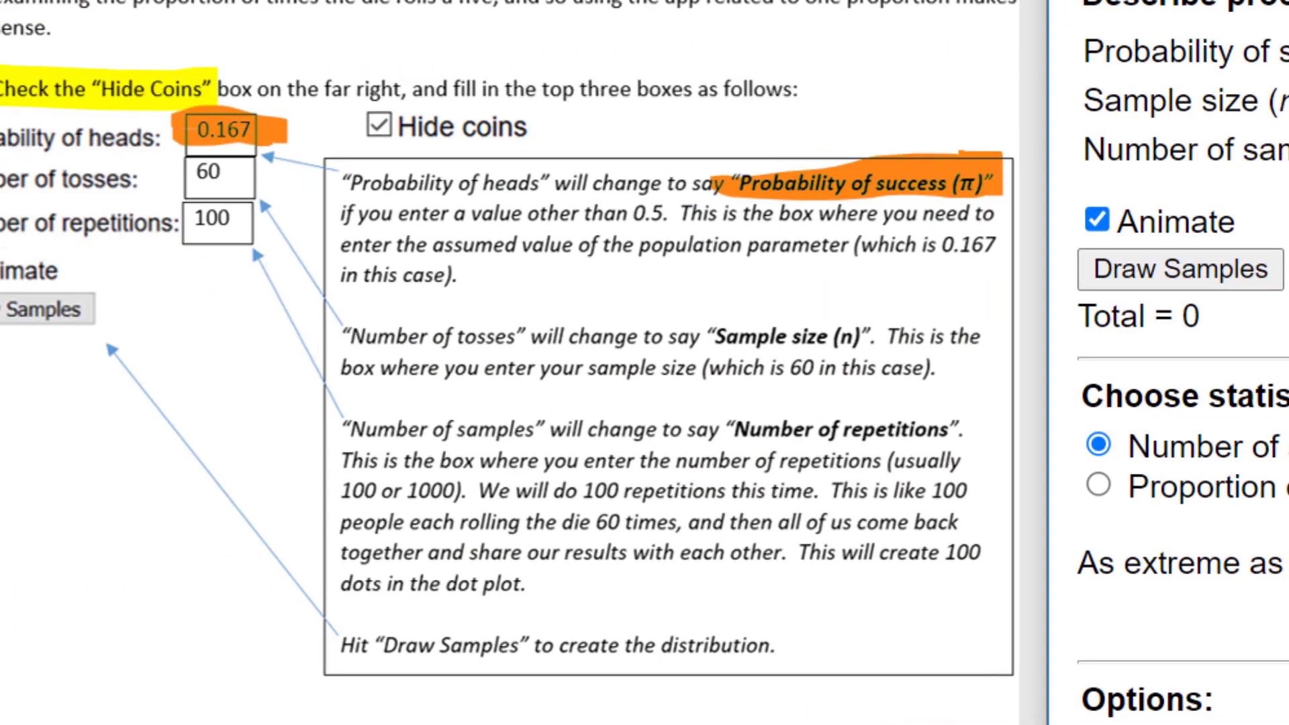
Highlight the number of tosses value 60 and the "Sample size (n)" text in green in the Word instructions
left_click(471, 0)
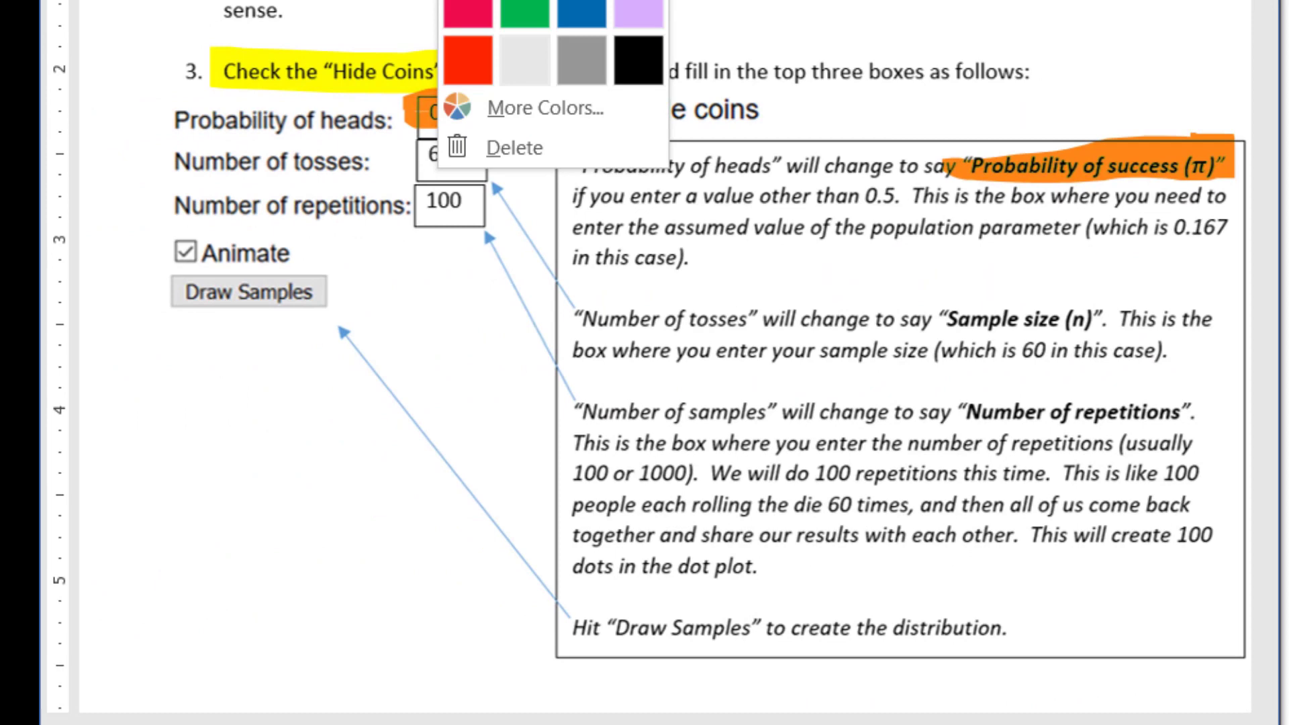
left_click(525, 13)
mouse_move(393, 159)
left_mouse_down()
mouse_move(504, 154)
mouse_move(496, 137)
left_mouse_up()
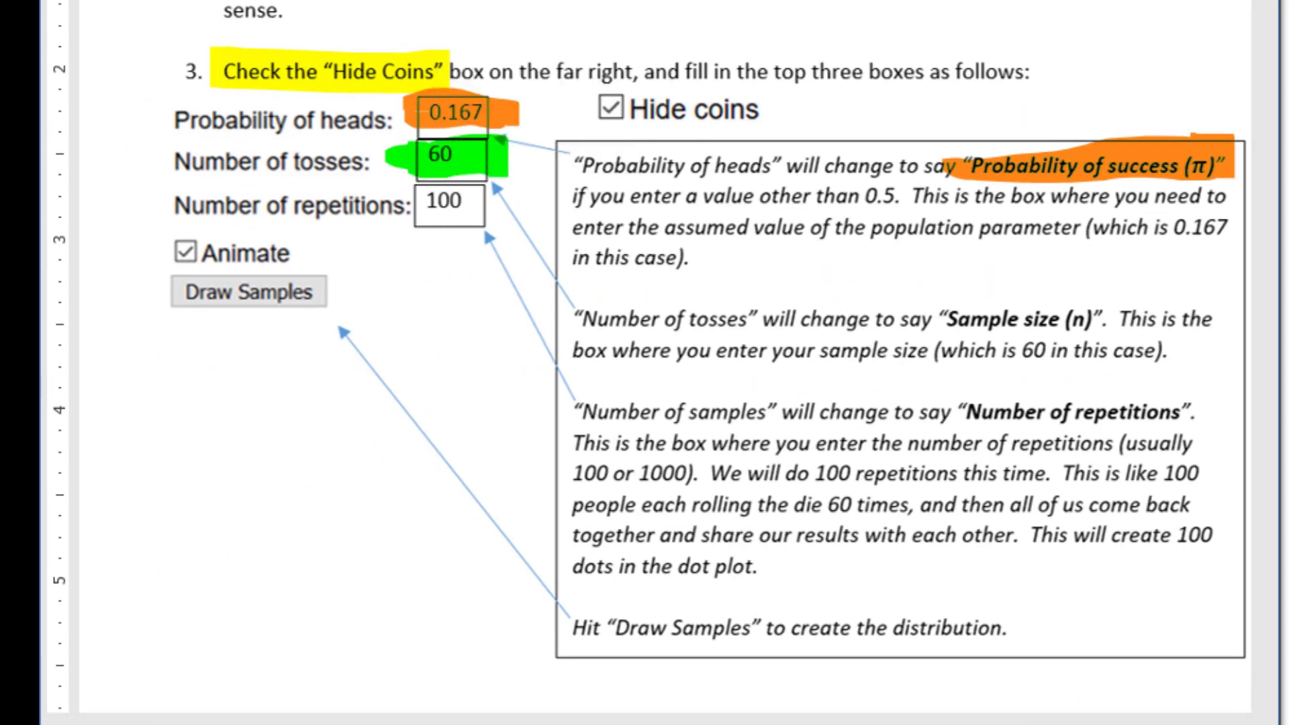
left_click_drag(916, 318, 1117, 317)
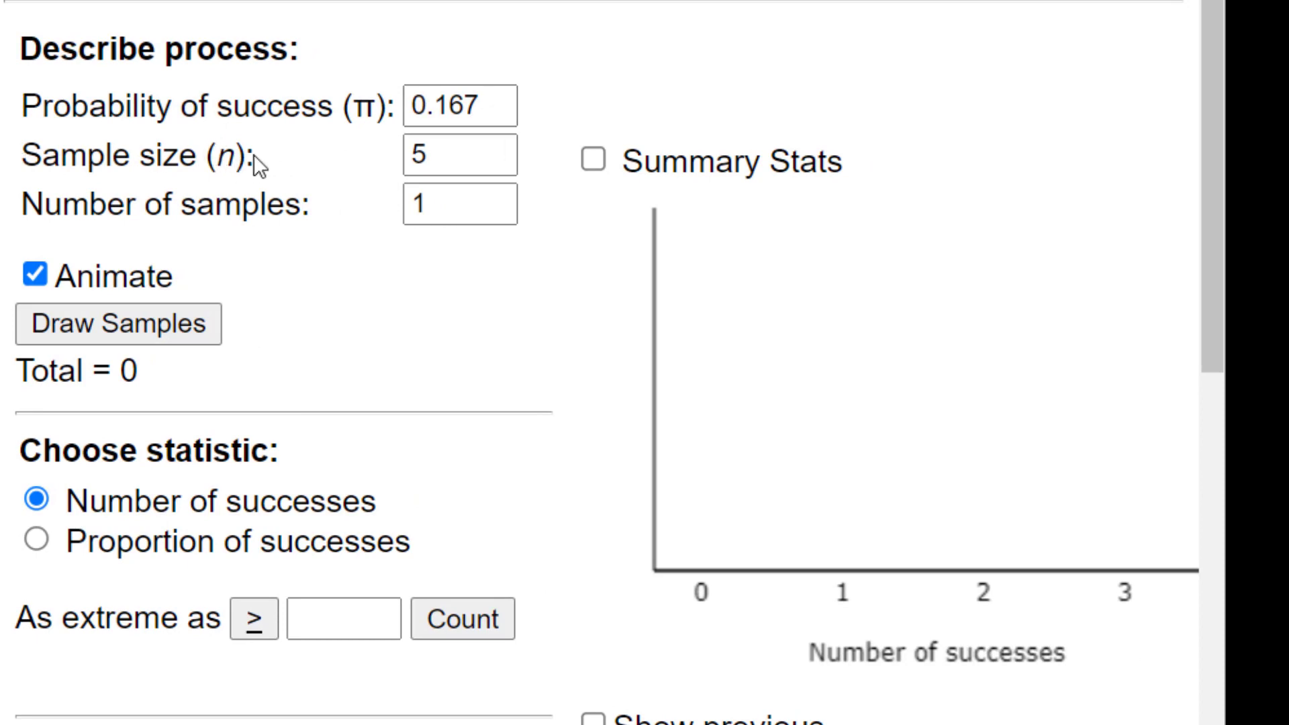
Set the applet's sample size (n) to 60
left_click(440, 153)
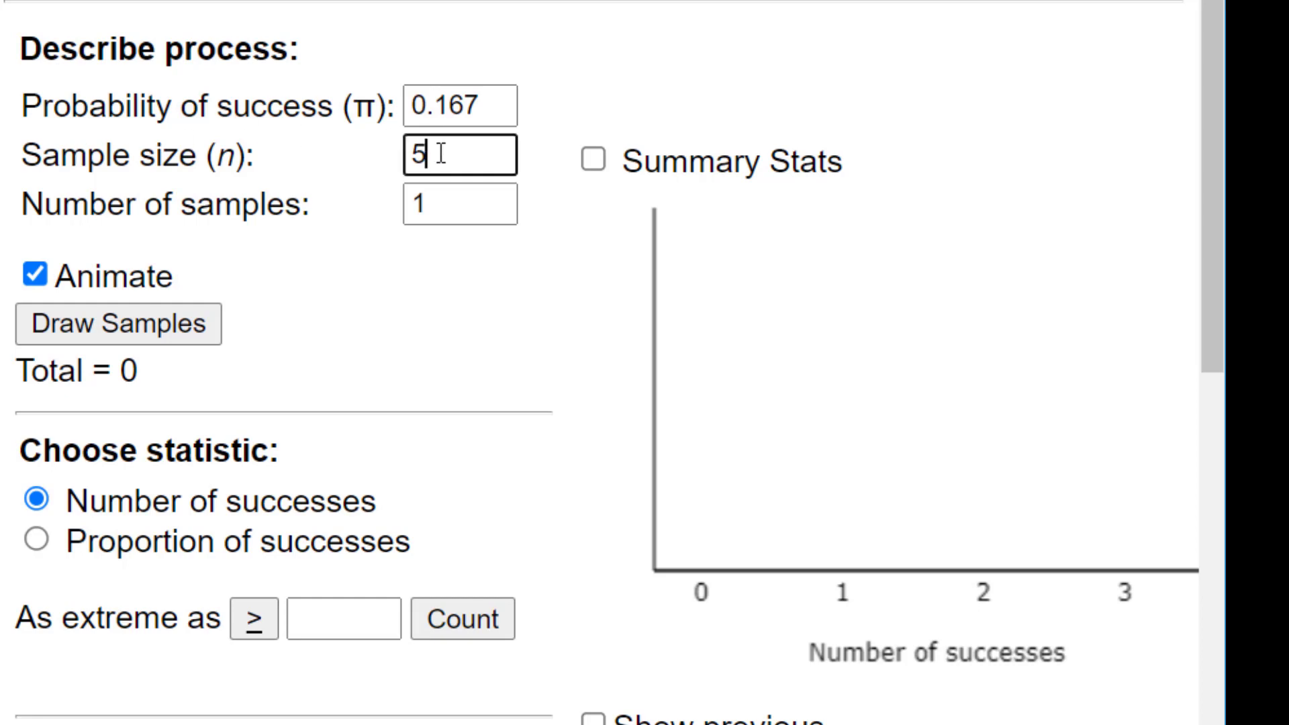
key("BackSpace")
type("60")
key("Return")
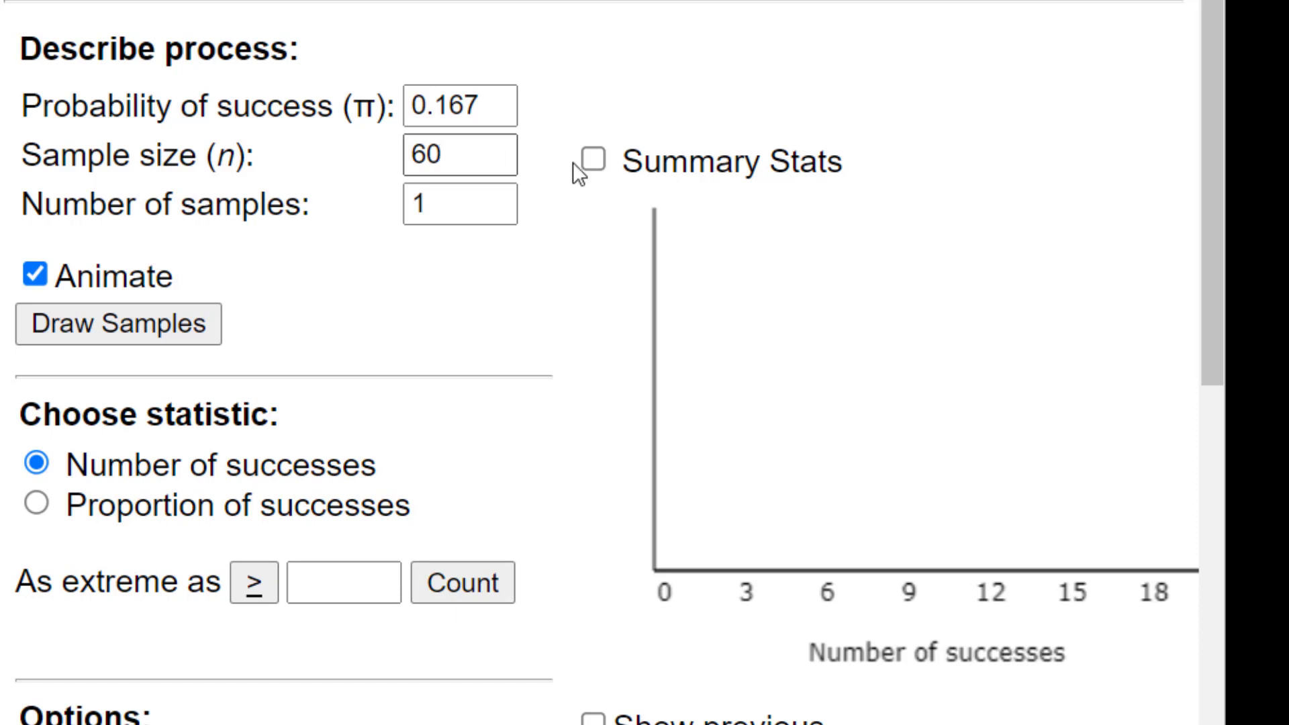
Draw a single sample onto the dot plot with the number of samples left at 1
left_click(465, 207)
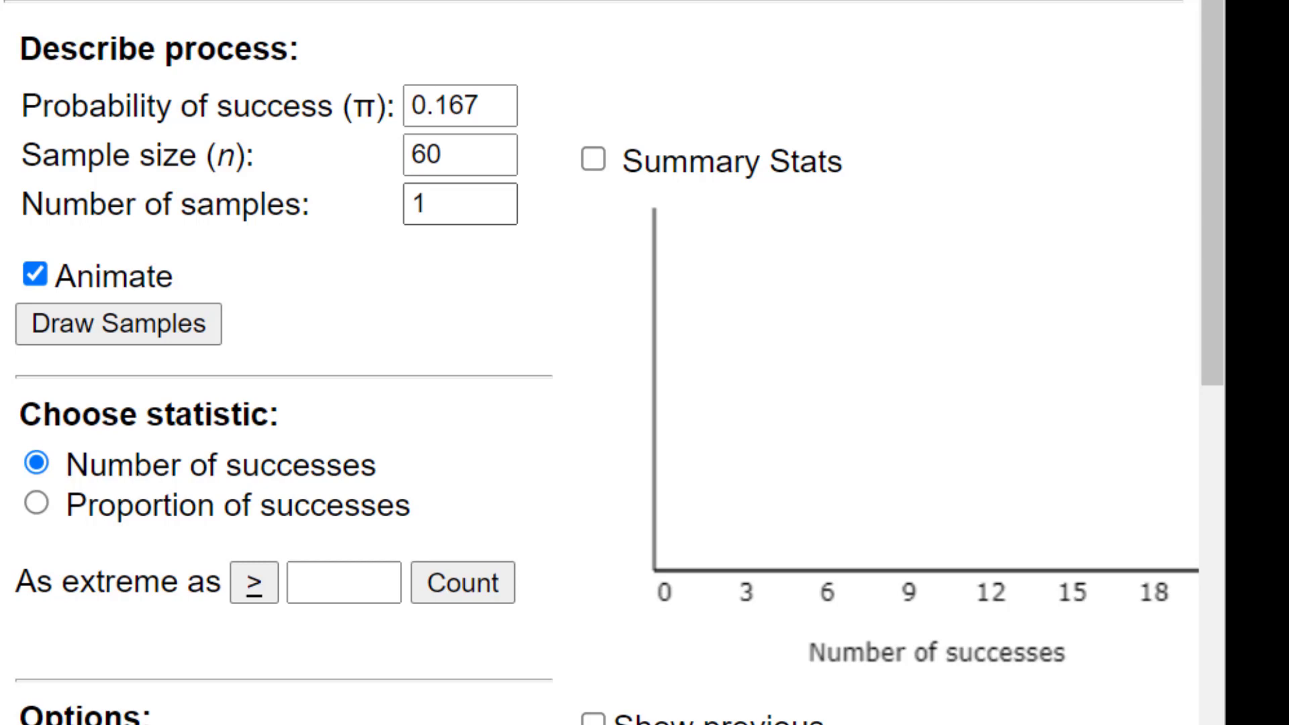
left_click(196, 323)
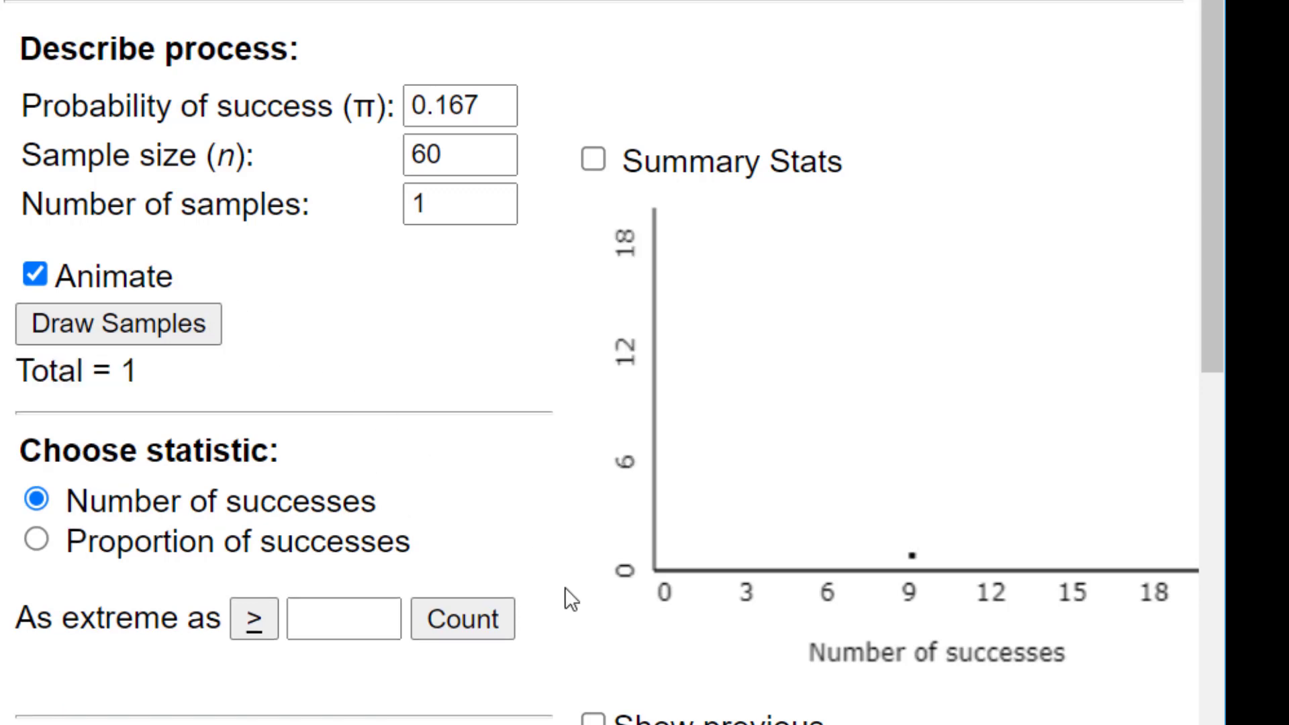
scroll(601, 363, "right", 2)
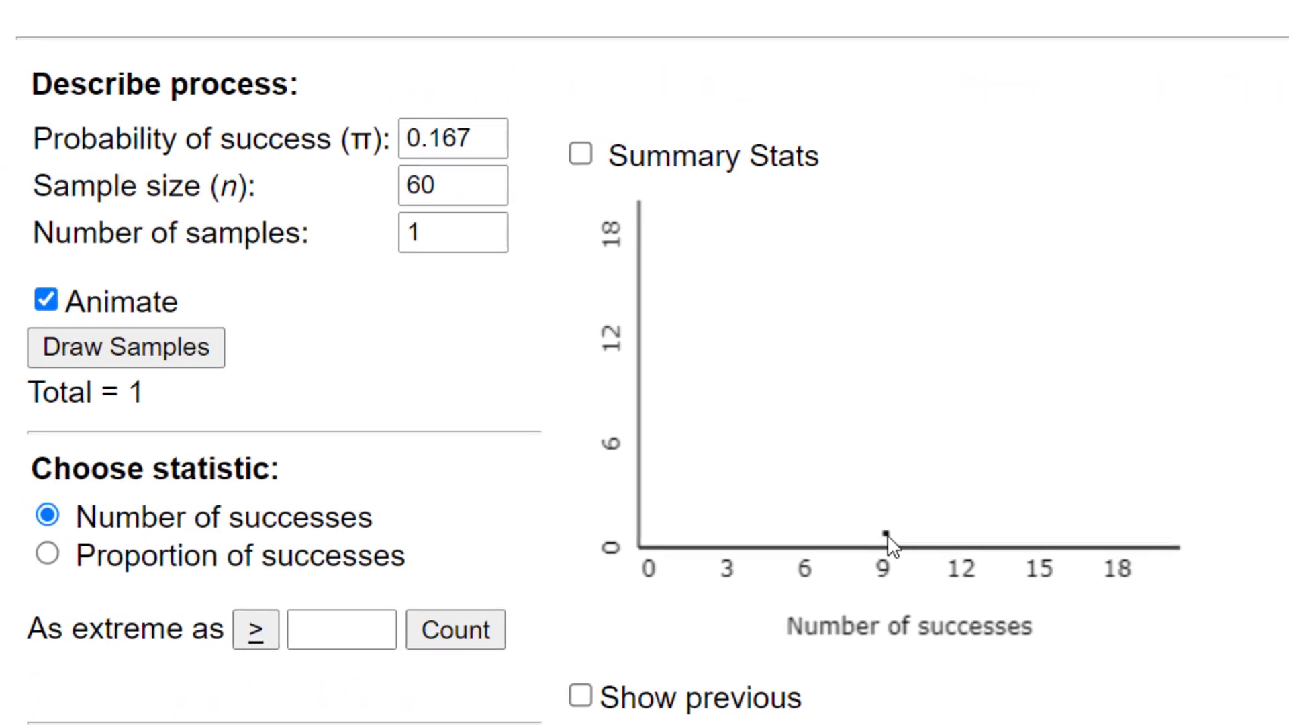
Draw further samples one at a time, repeating until about 80 dots have accumulated on the dot plot
left_click(174, 346)
left_click(123, 343)
left_click(152, 342)
left_click(183, 357)
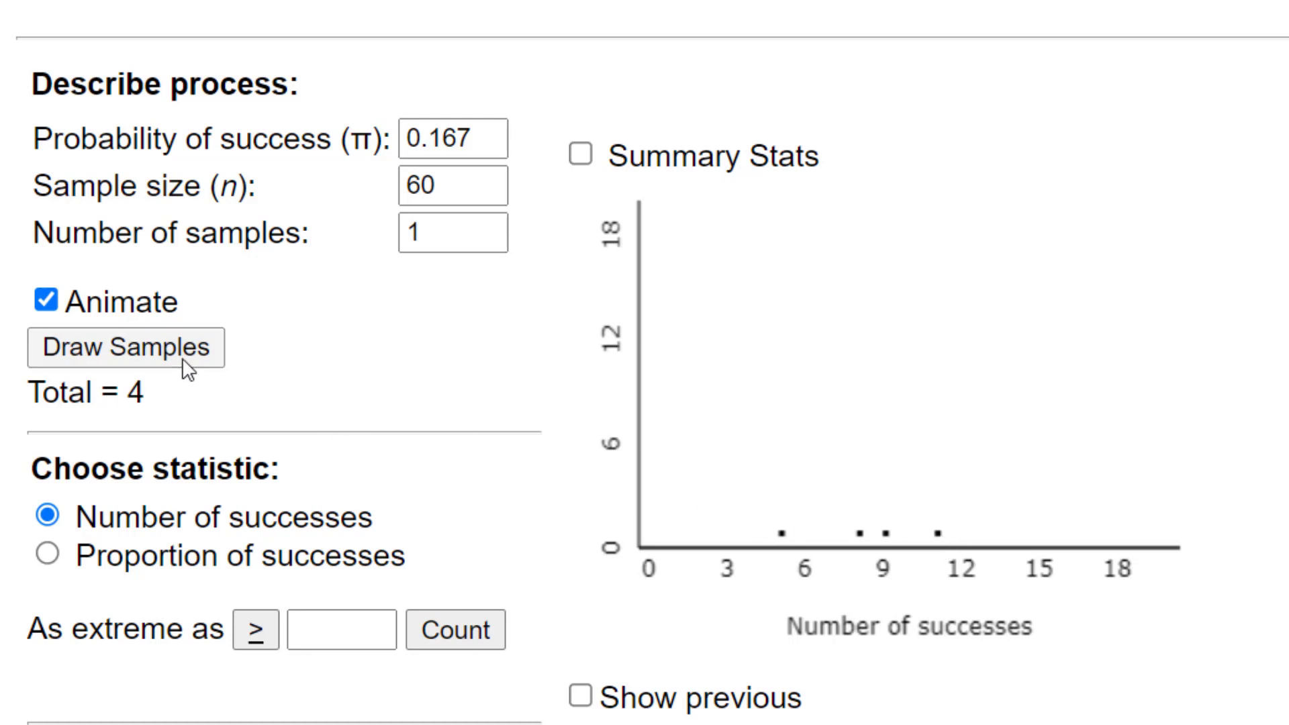
left_click(186, 365)
triple_click(178, 356)
double_click(177, 355)
triple_click(174, 352)
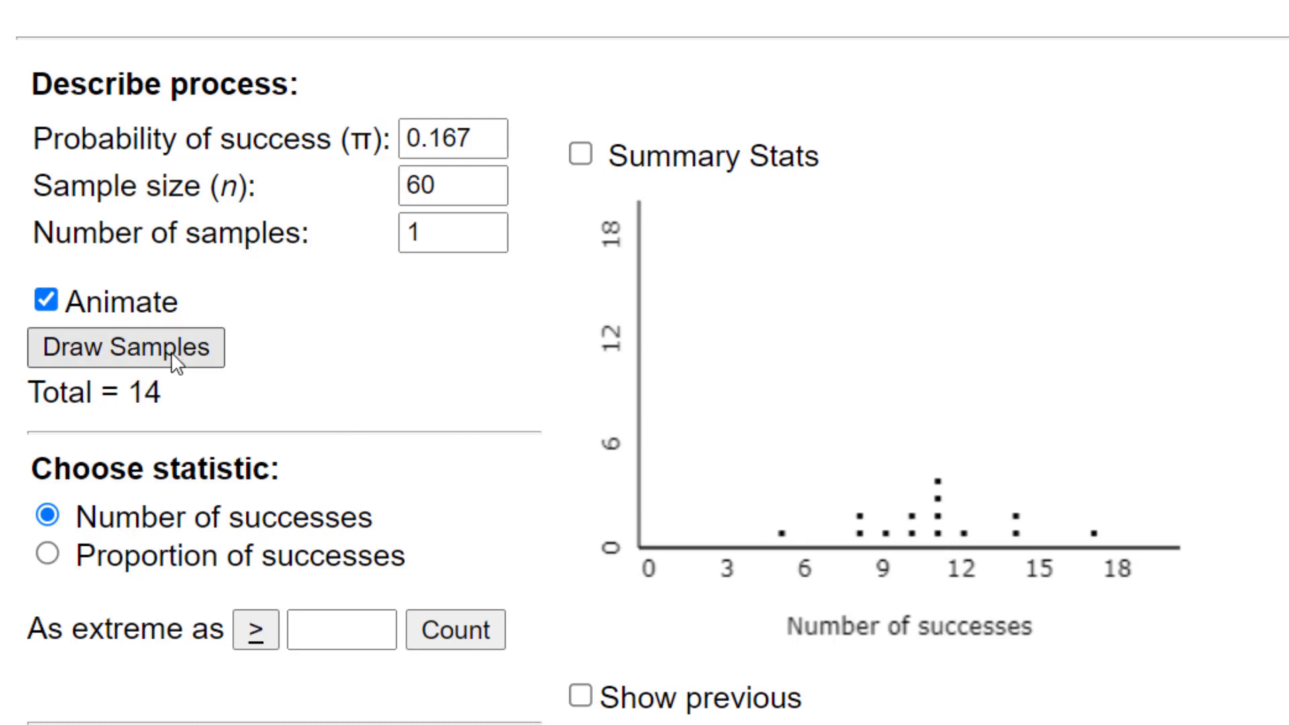
triple_click(170, 351)
triple_click(168, 351)
double_click(167, 351)
double_click(167, 350)
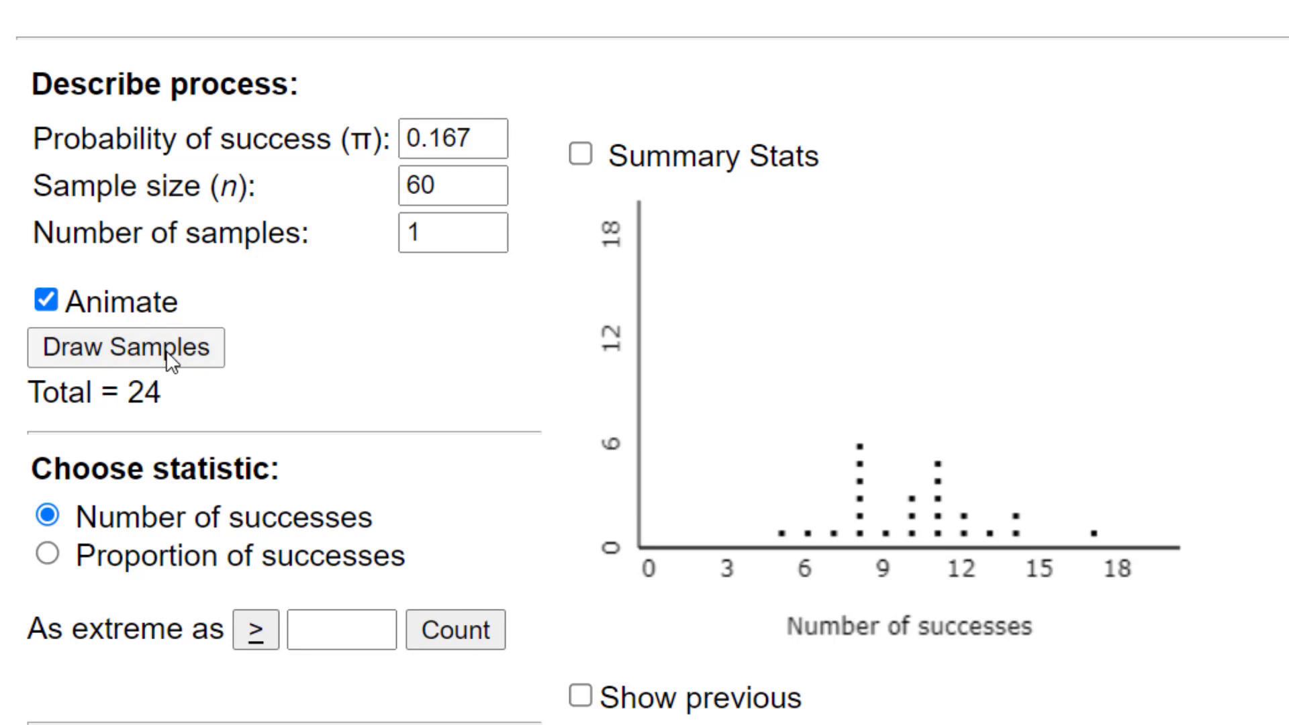
double_click(166, 350)
double_click(166, 350)
triple_click(167, 351)
triple_click(166, 350)
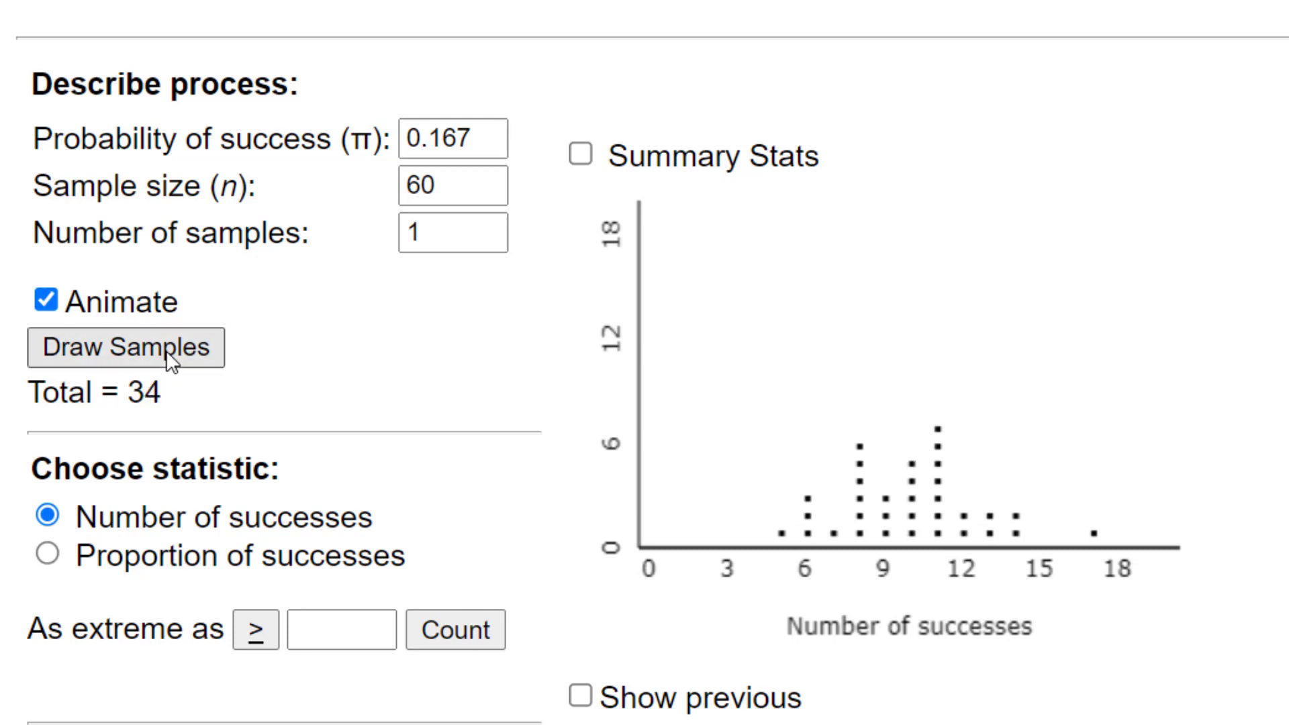
double_click(166, 351)
triple_click(167, 351)
double_click(167, 350)
triple_click(167, 351)
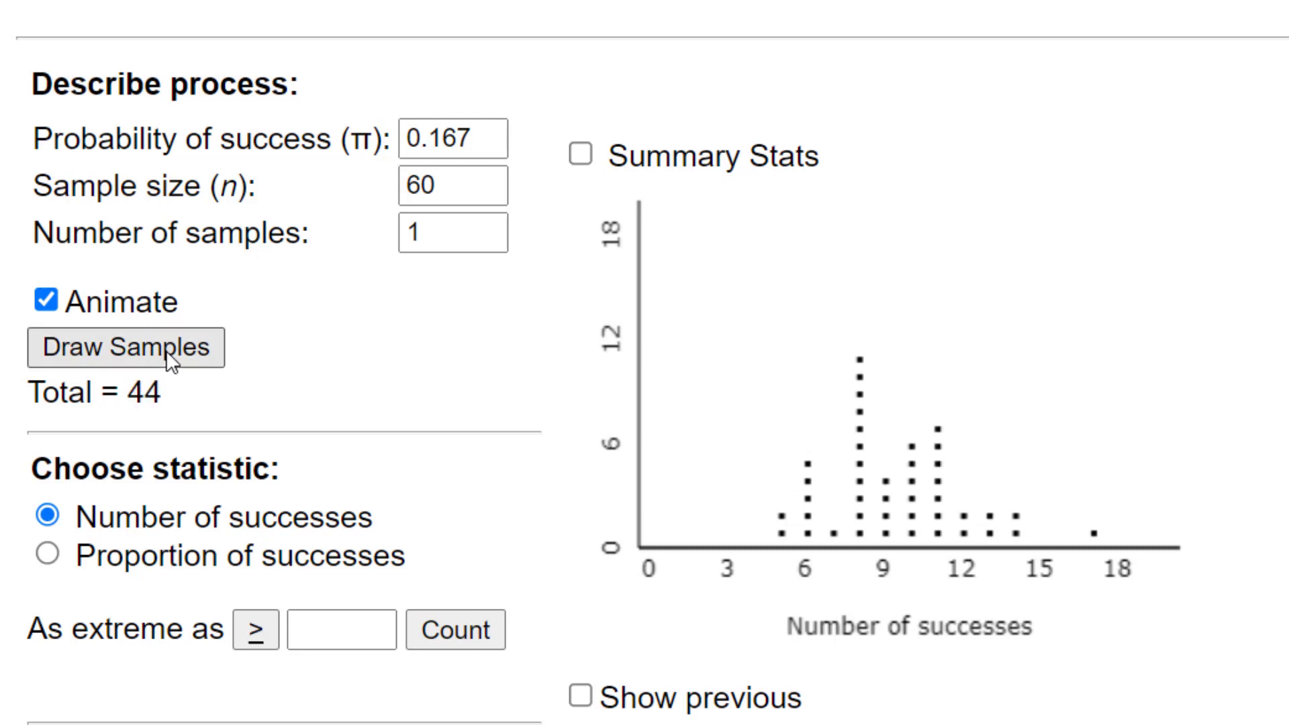
double_click(166, 351)
triple_click(166, 351)
double_click(166, 351)
double_click(166, 352)
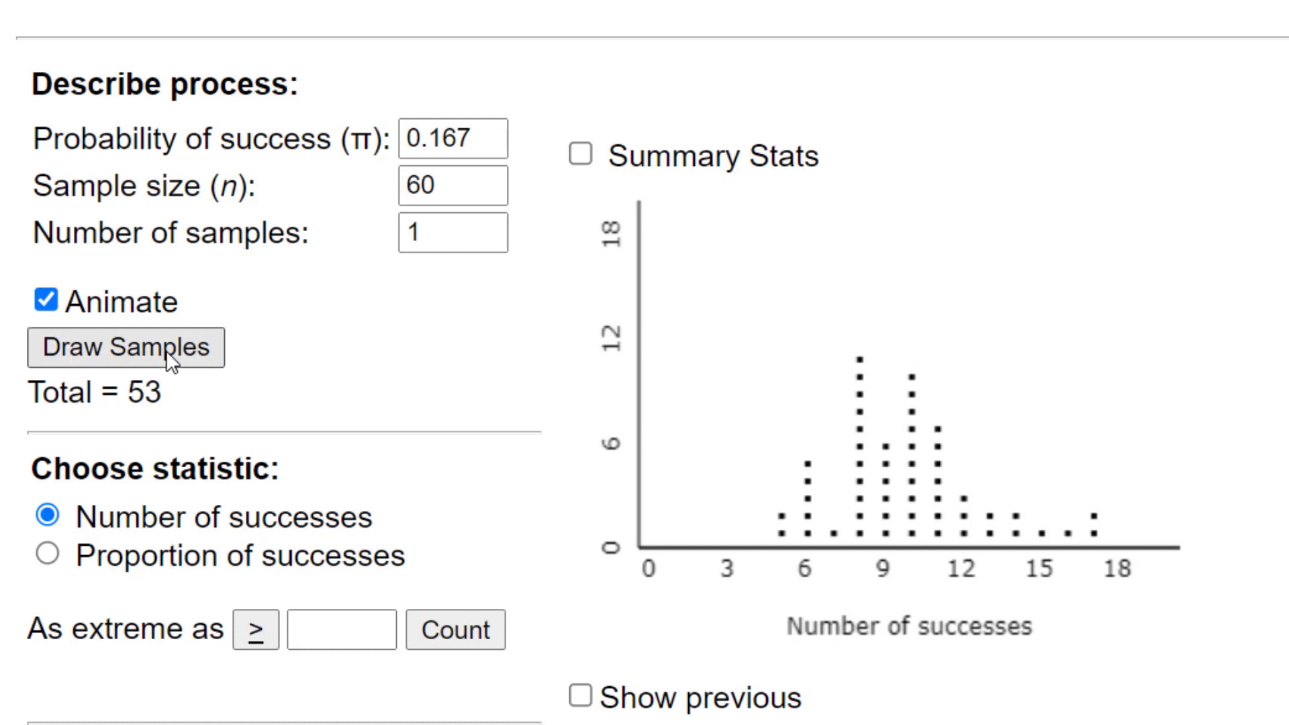
double_click(166, 351)
double_click(167, 351)
double_click(166, 351)
double_click(166, 351)
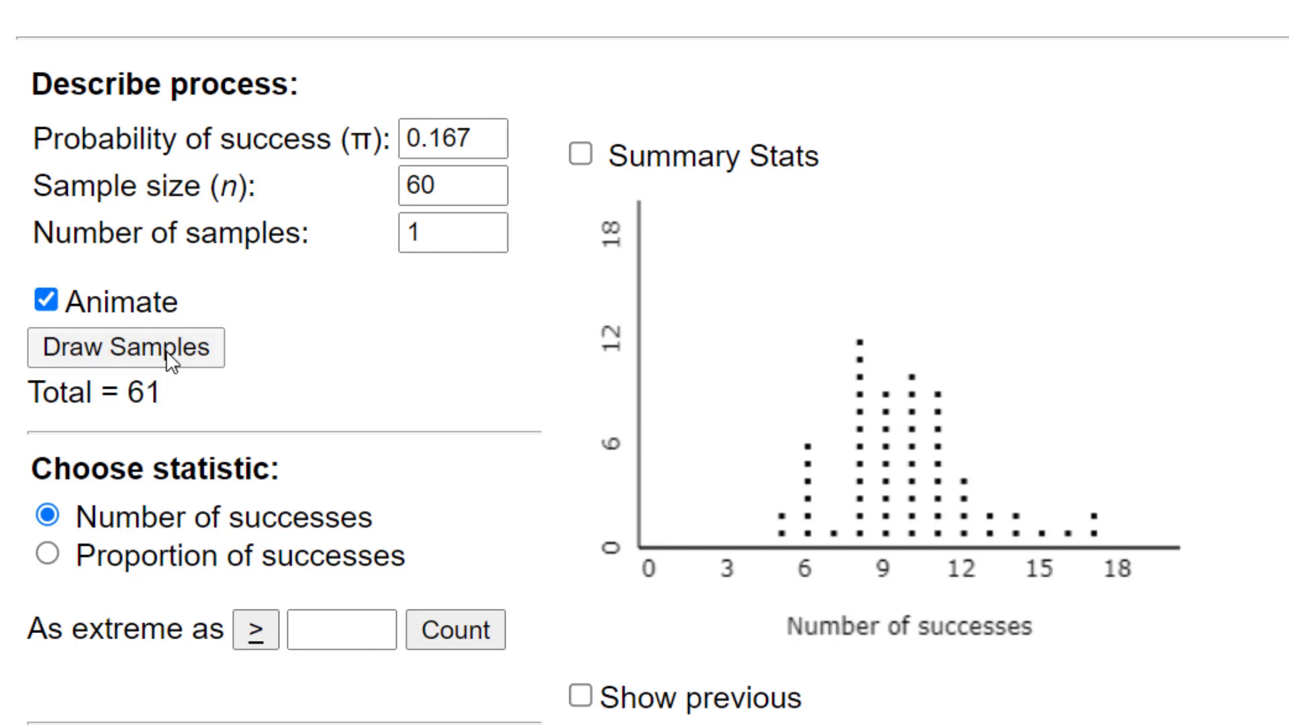
triple_click(167, 351)
double_click(166, 349)
double_click(165, 349)
triple_click(162, 350)
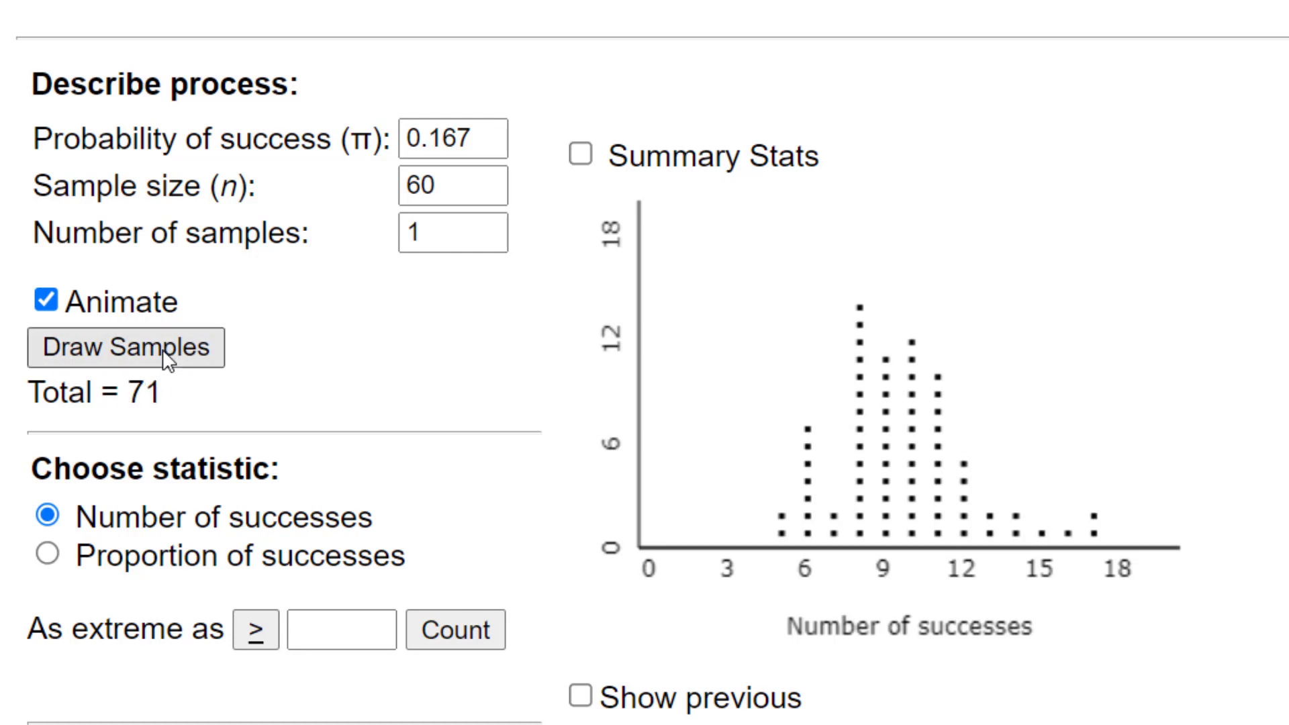
double_click(163, 350)
double_click(162, 349)
triple_click(162, 350)
triple_click(161, 348)
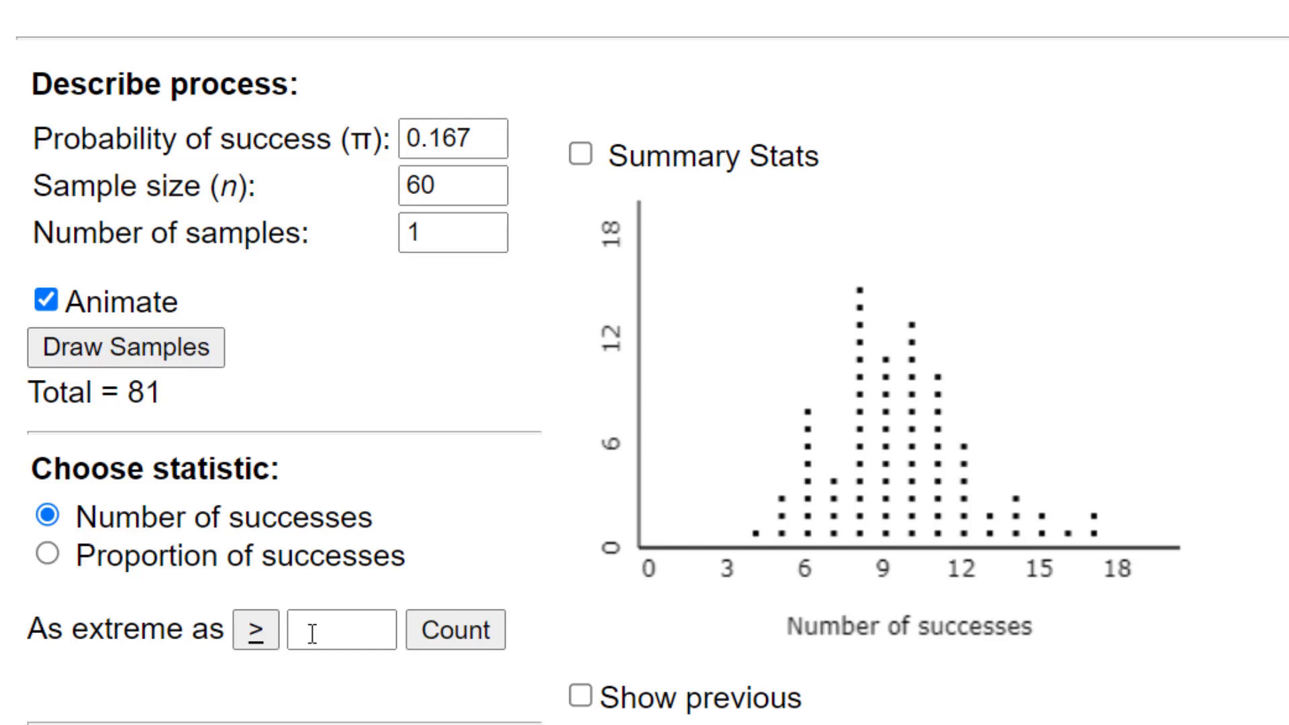
Reset the simulation and draw a fresh set with the number of samples set to 100
scroll(645, 362, "down", 6)
scroll(645, 363, "up", 6)
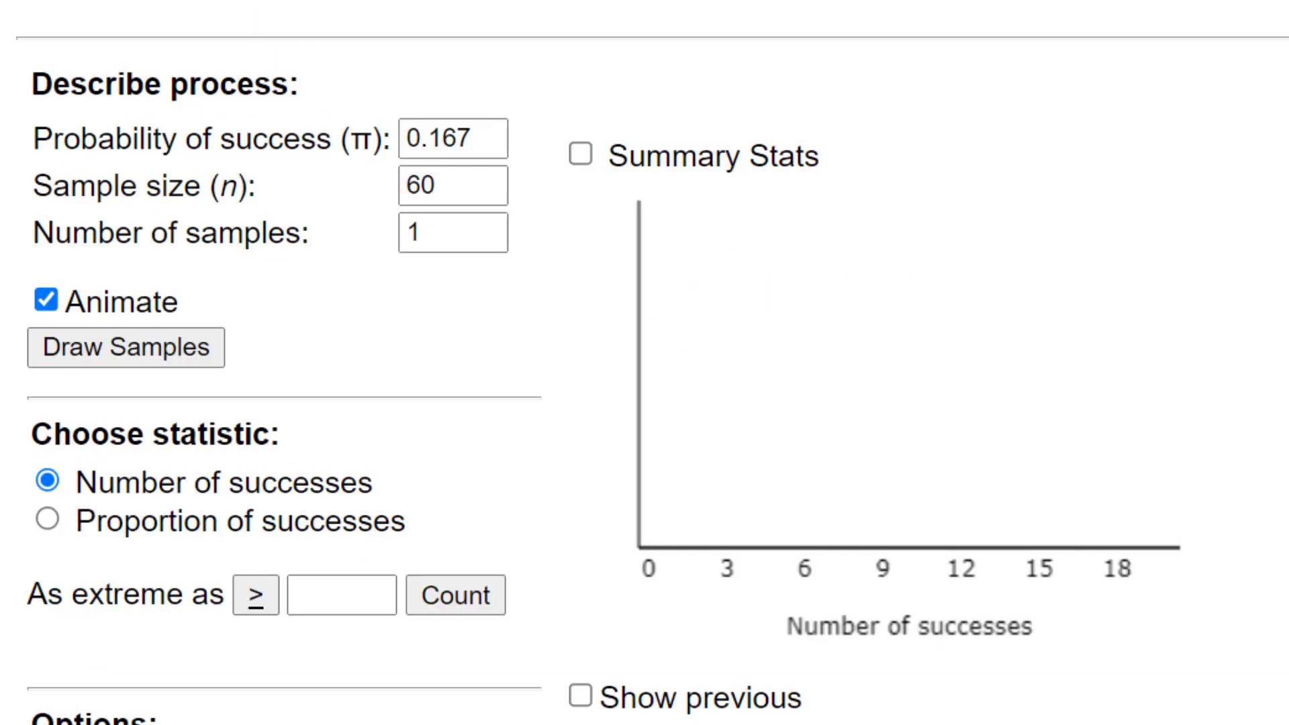
left_click(444, 237)
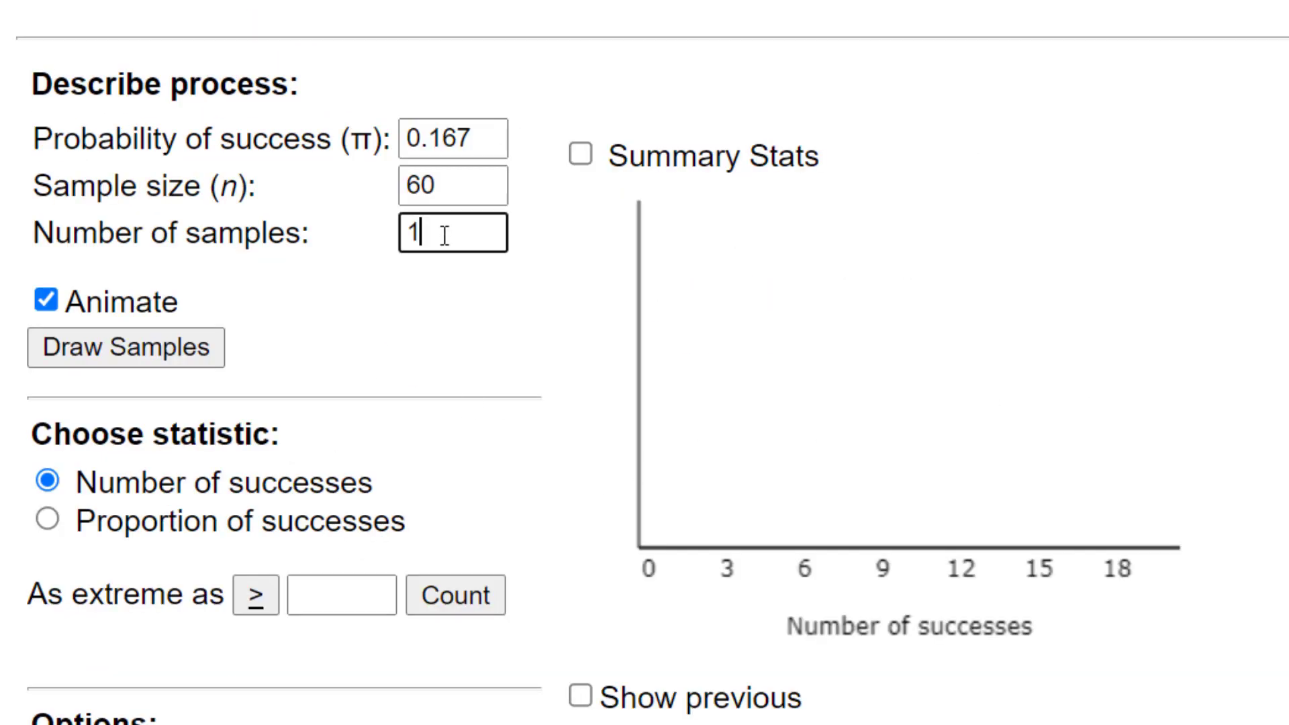
type("00")
left_click(175, 356)
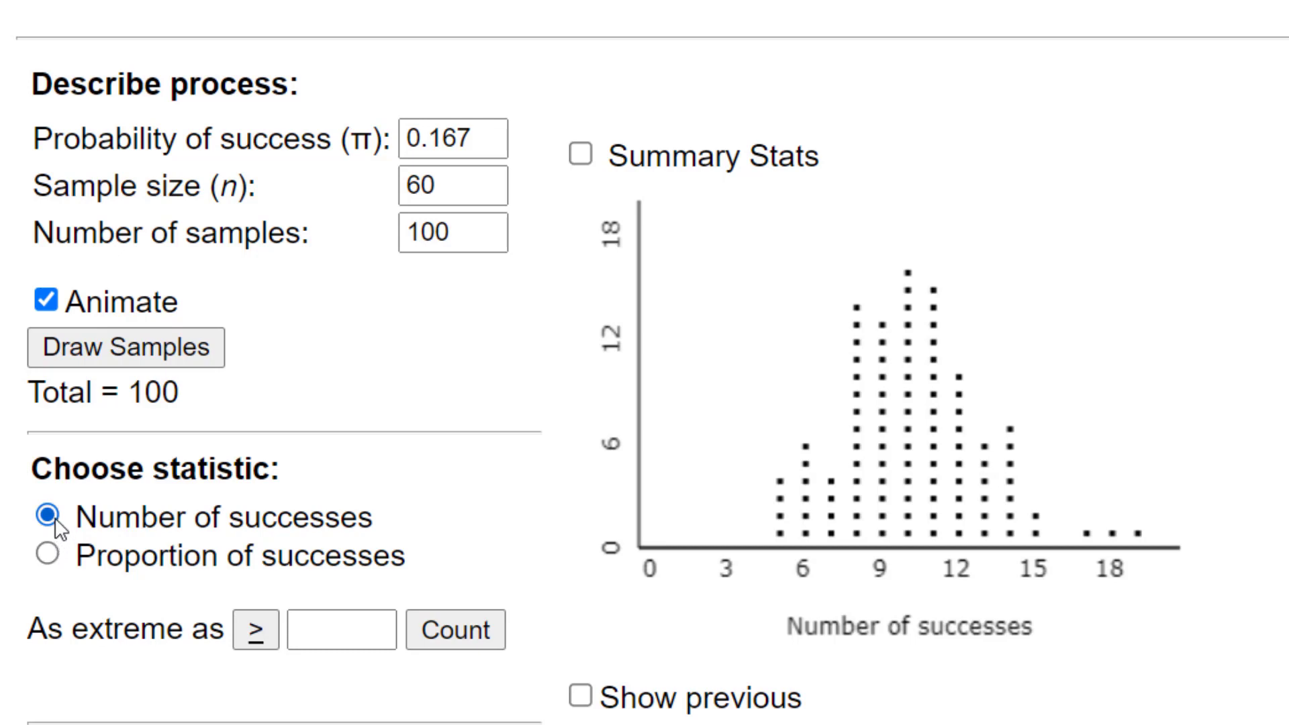
Compare the dot plot as proportion of successes and as number of successes, ending on number of successes
left_click(52, 557)
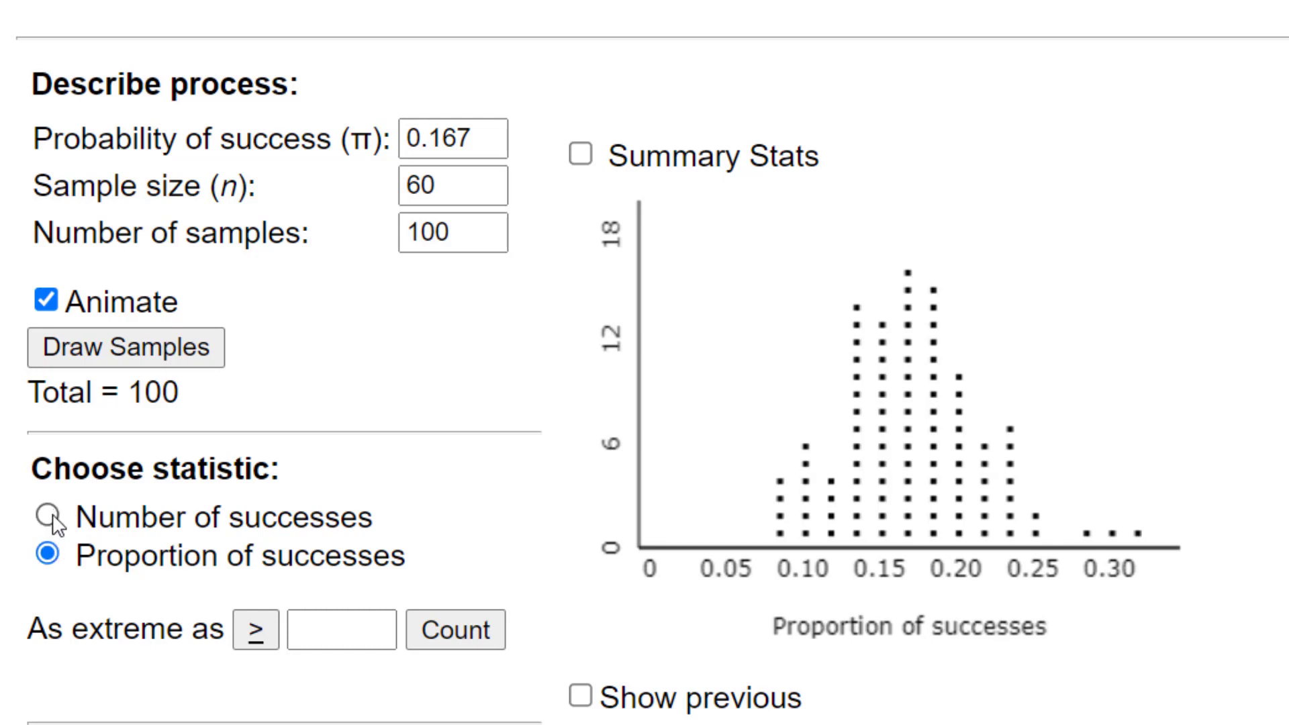
left_click(52, 518)
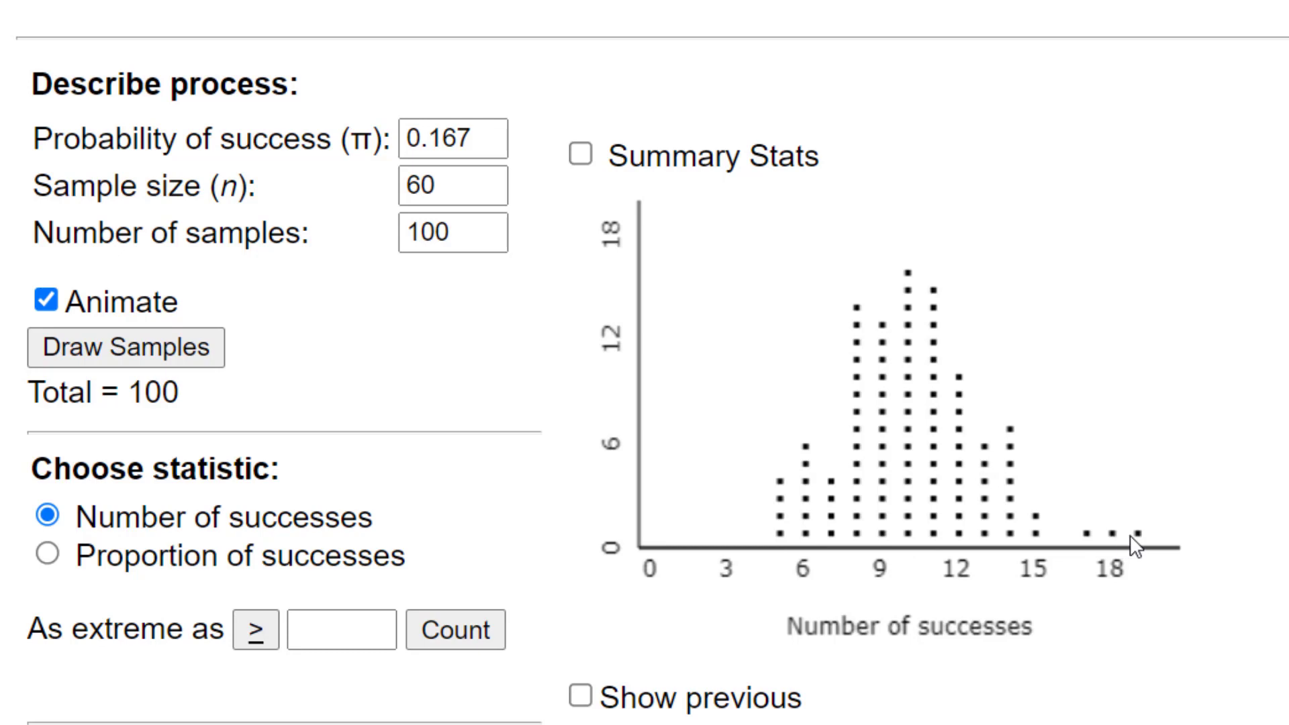
left_click(49, 555)
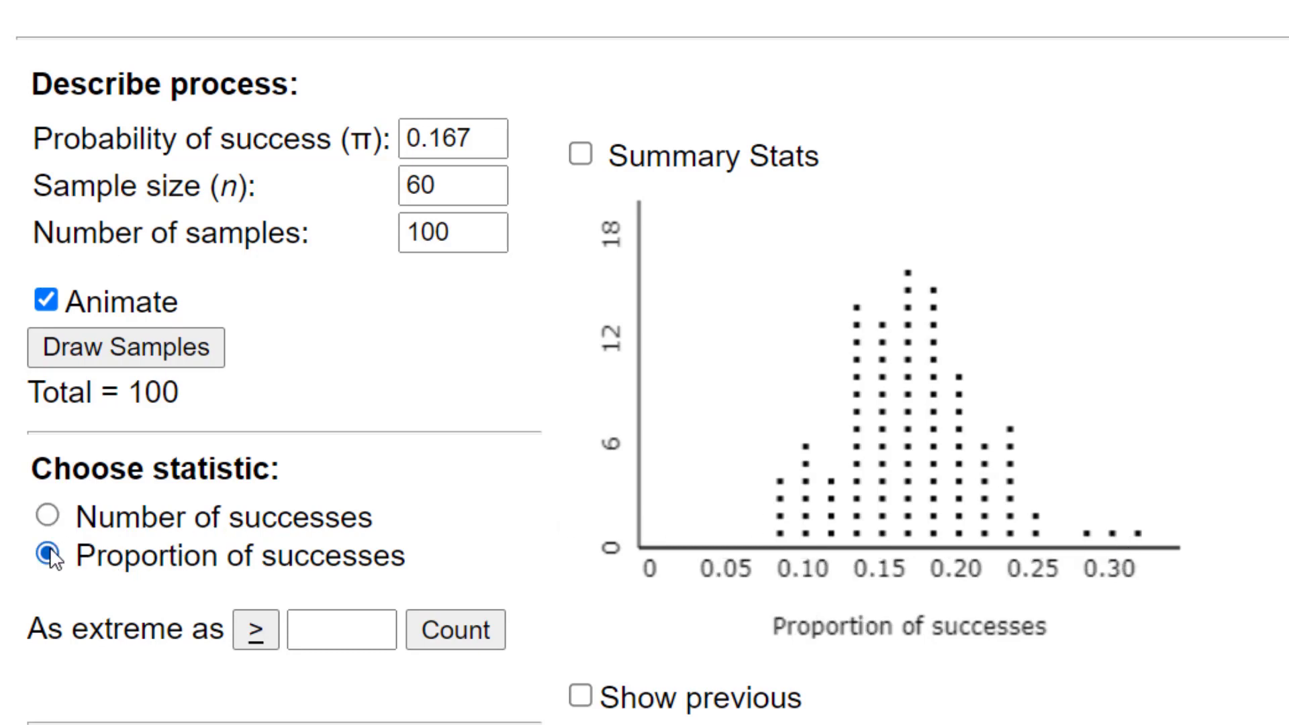
left_click(49, 517)
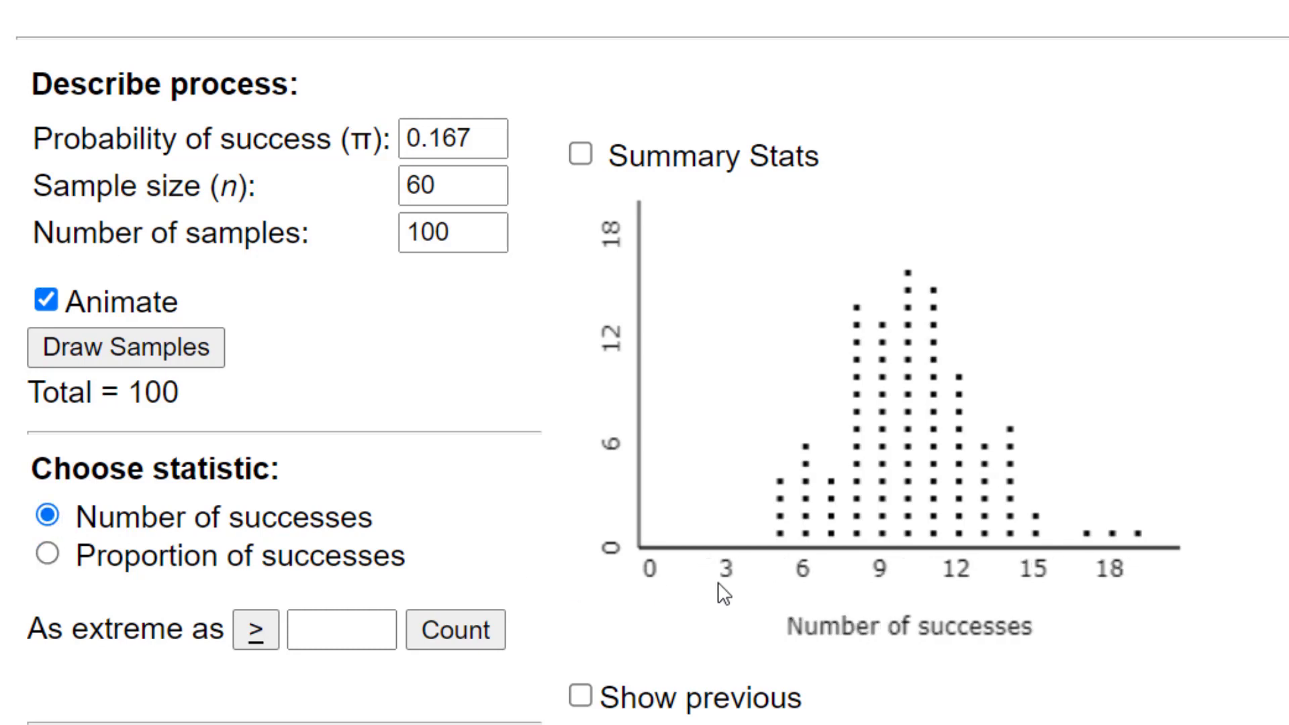
scroll(959, 605, "down", 1)
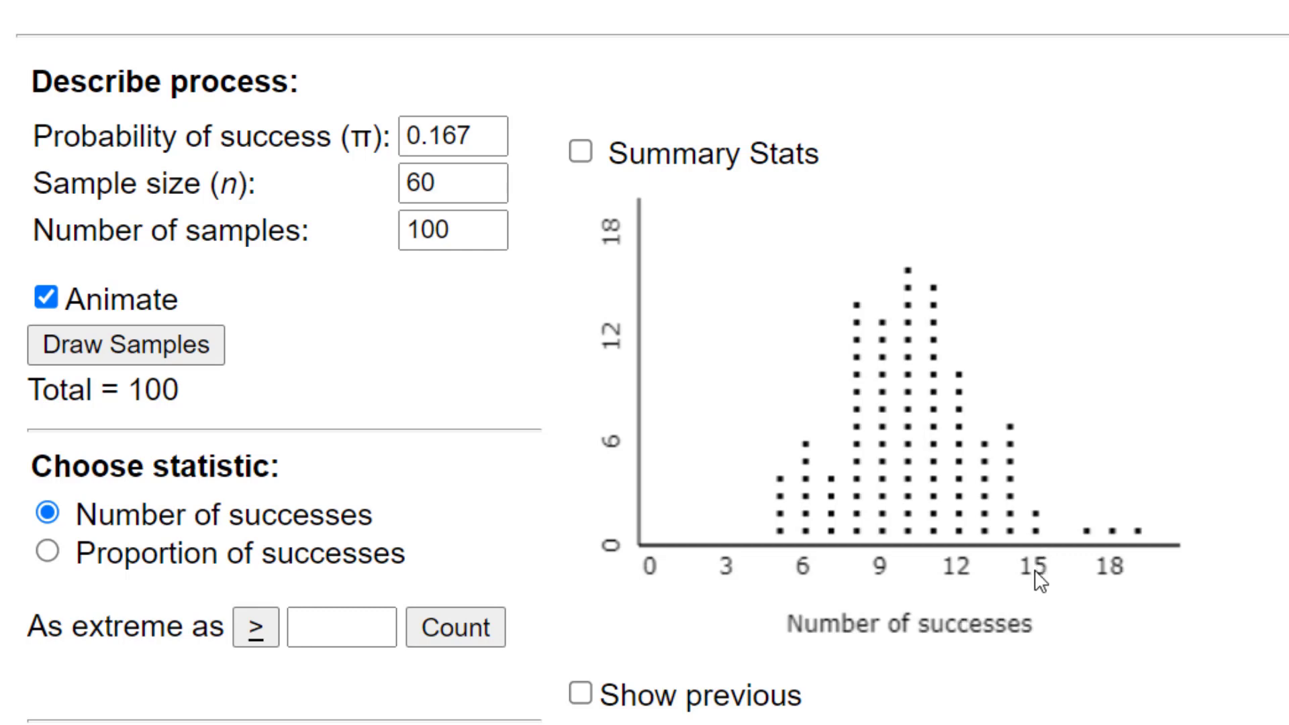
Switch the statistic to proportion of successes after comparing both scales, and show the summary statistics on the dot plot
left_click(48, 552)
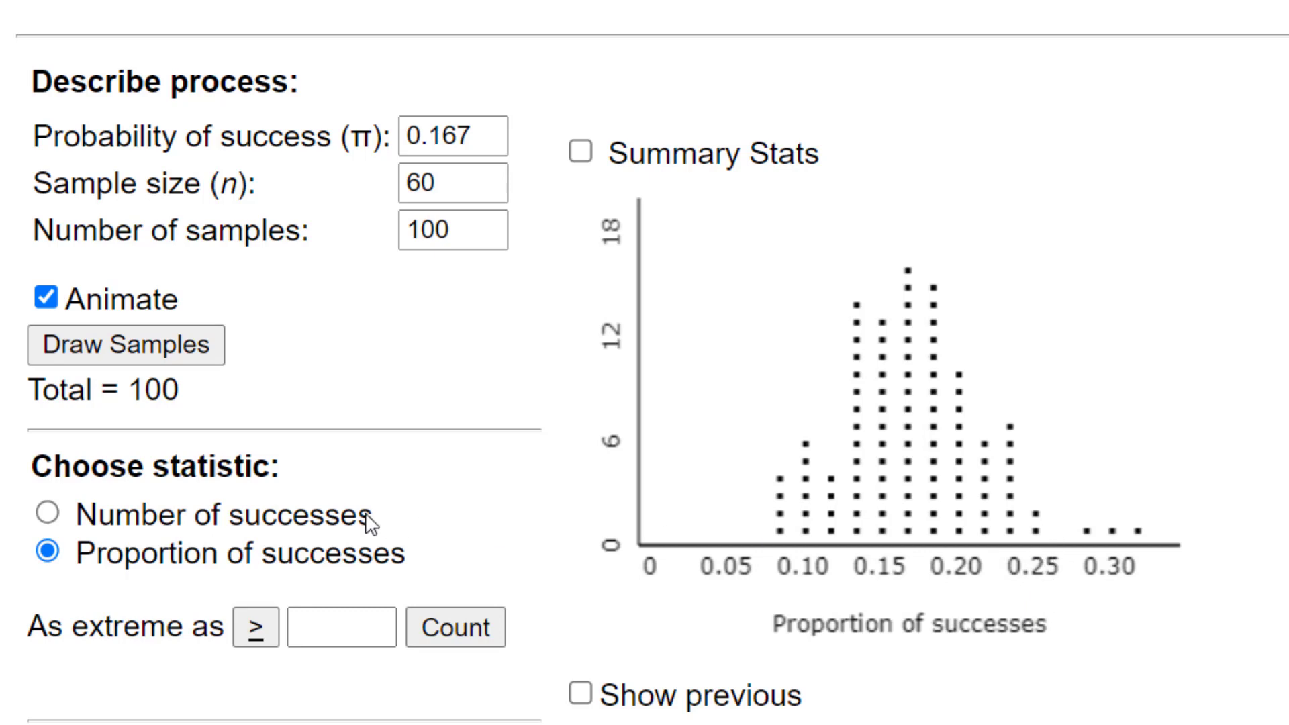
left_click(48, 515)
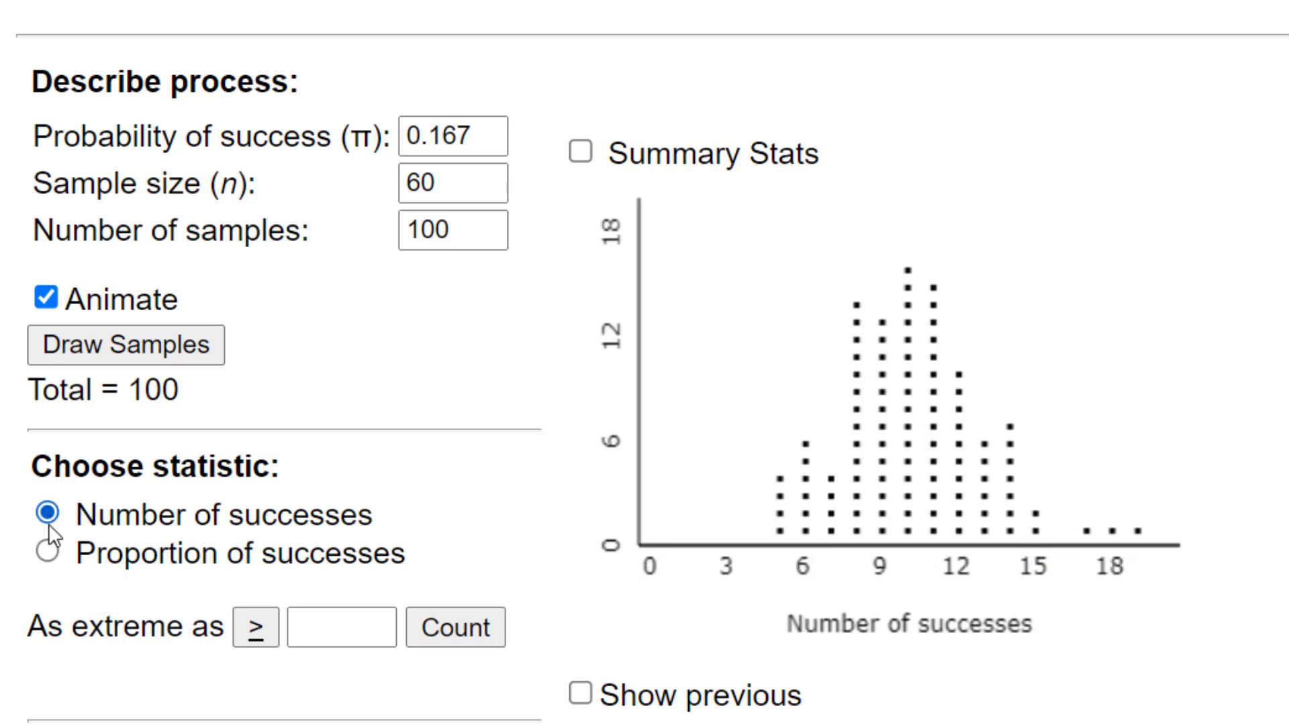
left_click(47, 555)
left_click(49, 516)
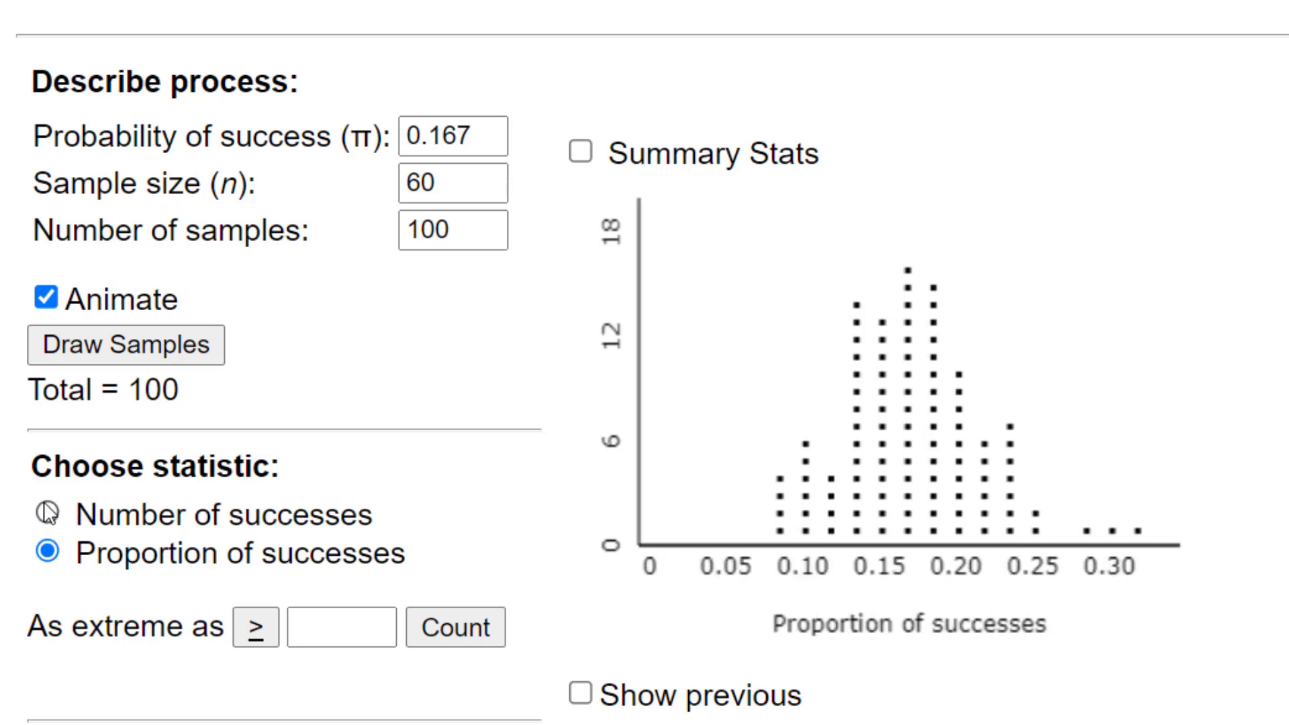
left_click(50, 560)
left_click(48, 515)
left_click(50, 550)
left_click(580, 154)
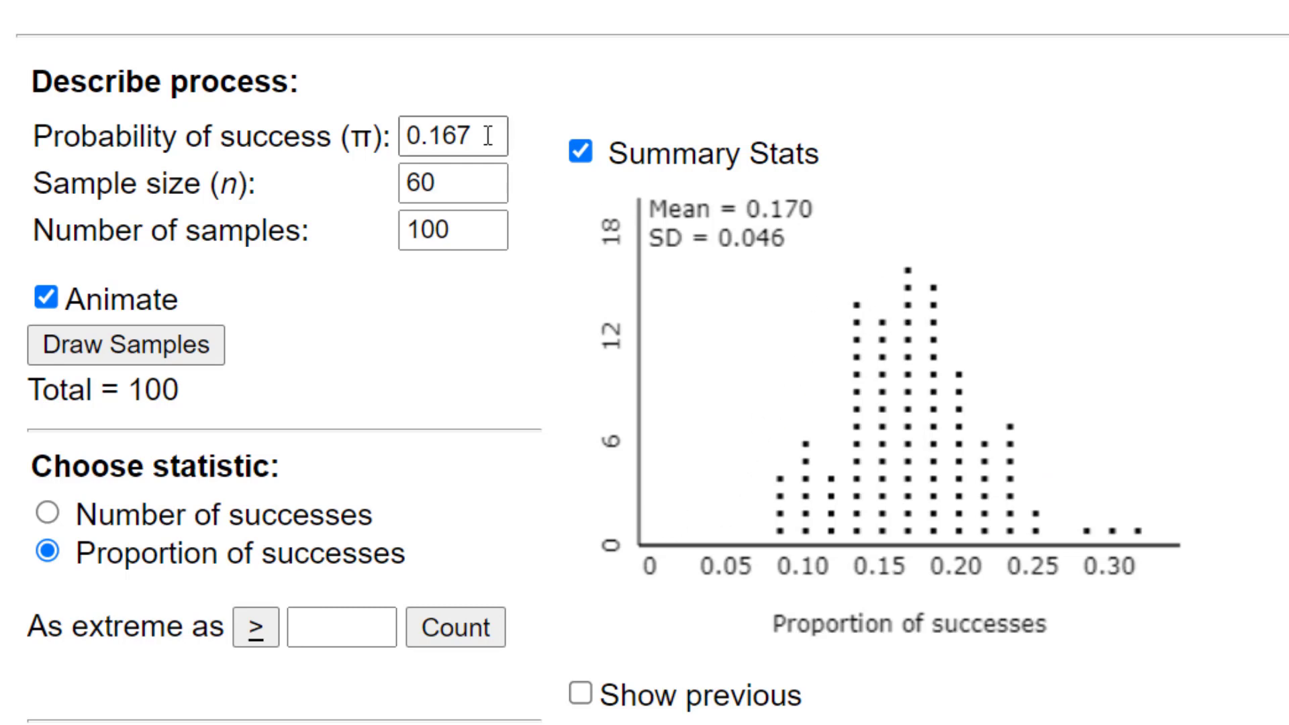
Select the value in the probability of success field
left_click(463, 232)
left_click_drag(495, 136, 403, 136)
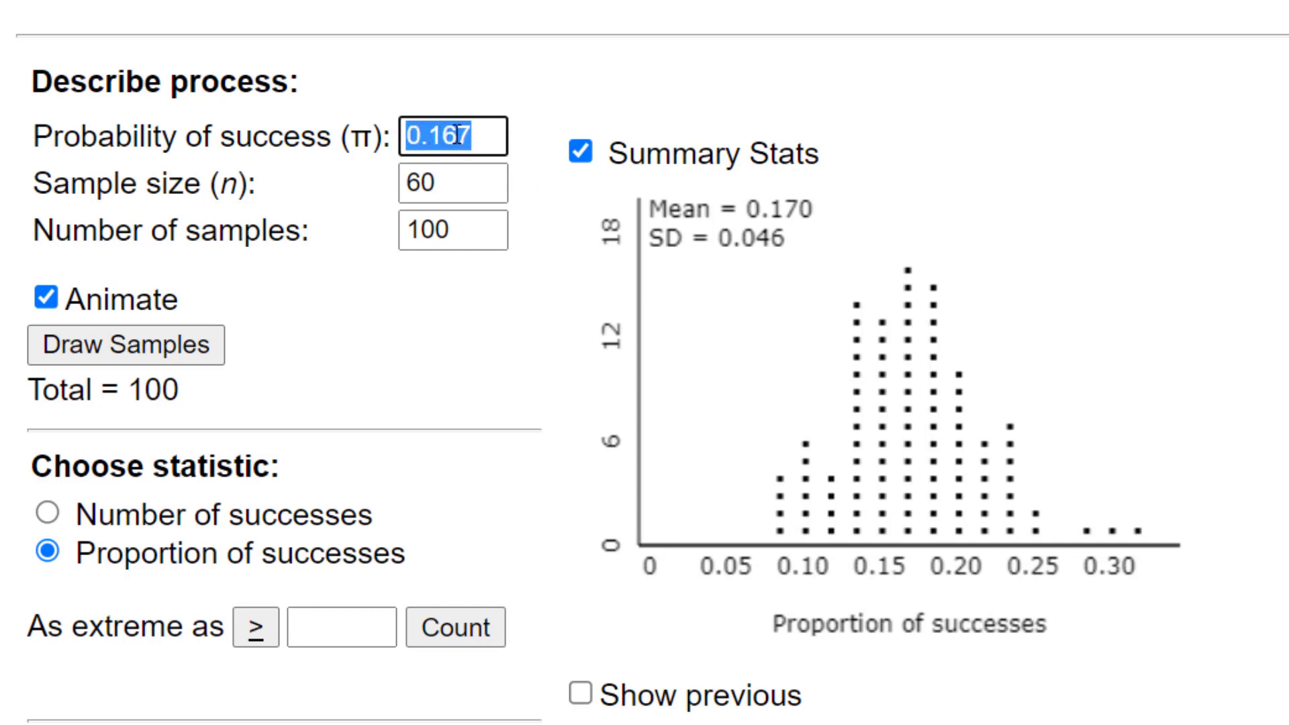